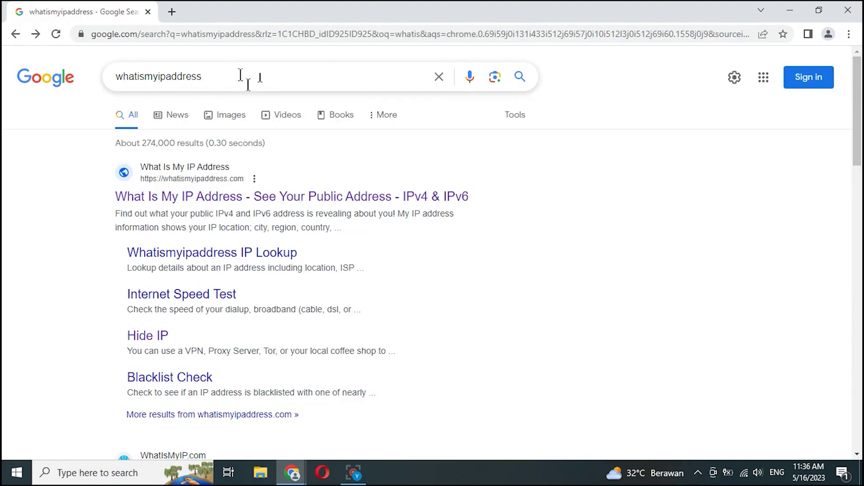
# Step: Check WhatIsMyIPAddress.com showing Jakarta, Indonesia, dismiss its popup, and return to Google results
pyautogui.click(247, 201)
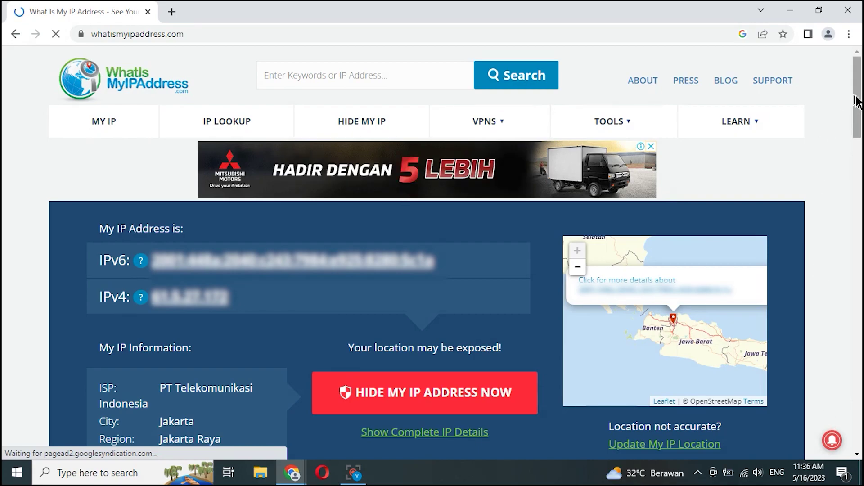
pyautogui.moveTo(857, 103); pyautogui.dragTo(859, 113)
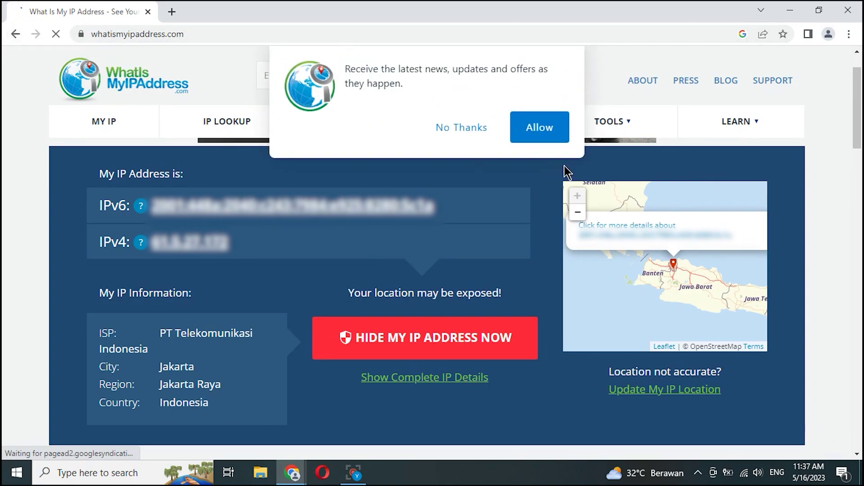
pyautogui.click(460, 128)
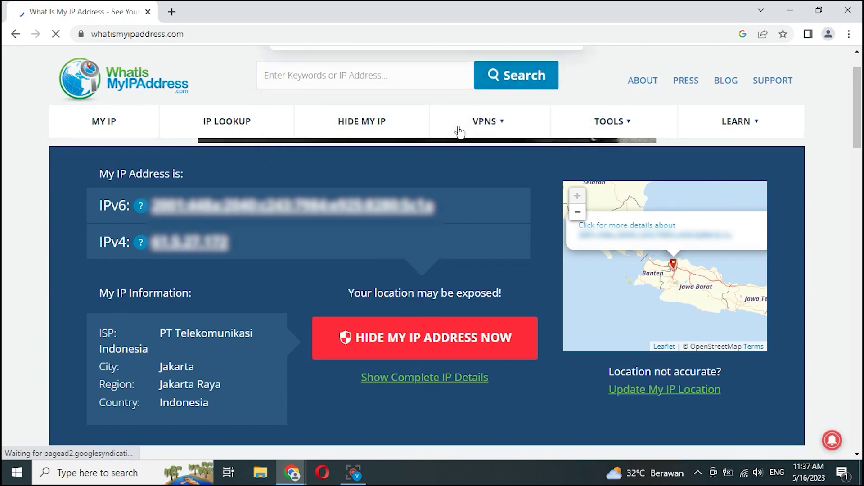
pyautogui.click(14, 36)
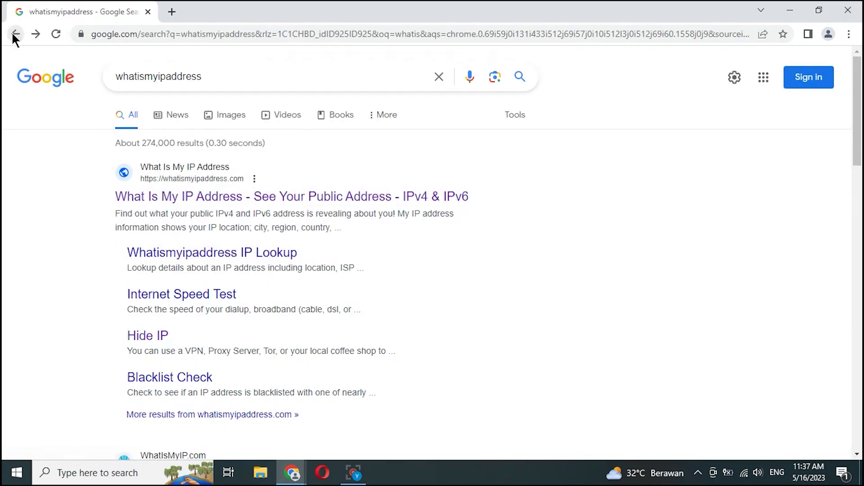
# Step: Launch ipchanger.exe from the TOR folder on the desktop
pyautogui.click(791, 11)
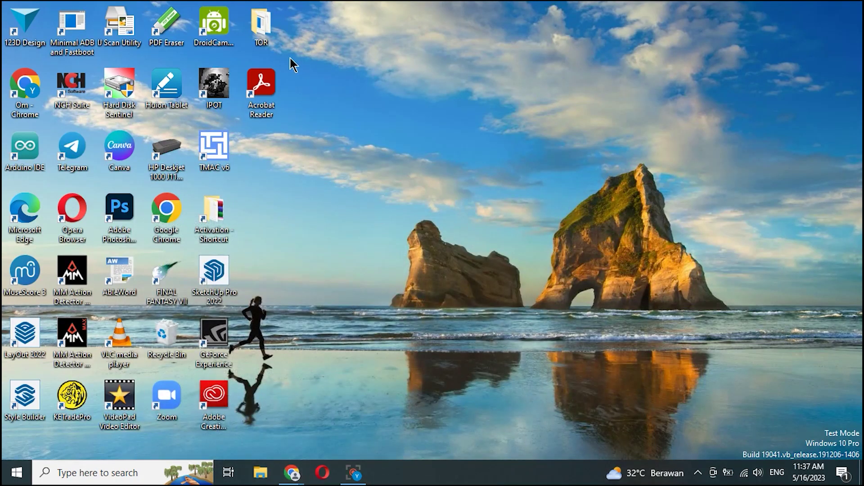
pyautogui.doubleClick(266, 27)
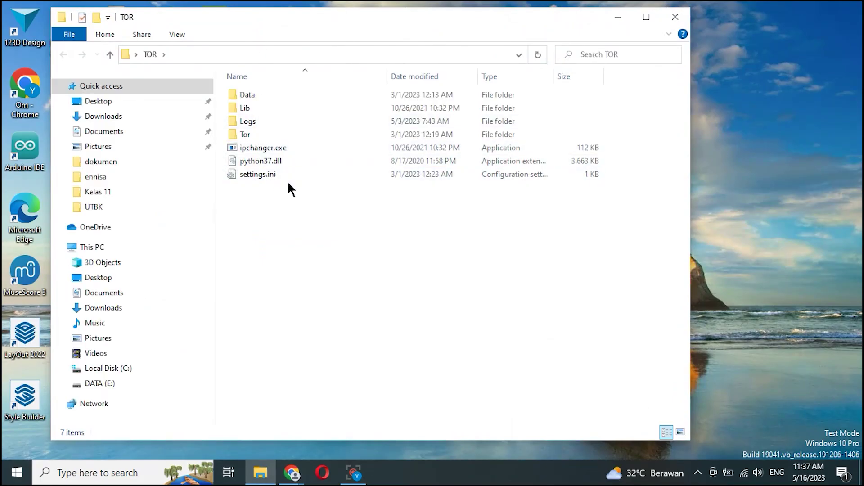
pyautogui.click(263, 147)
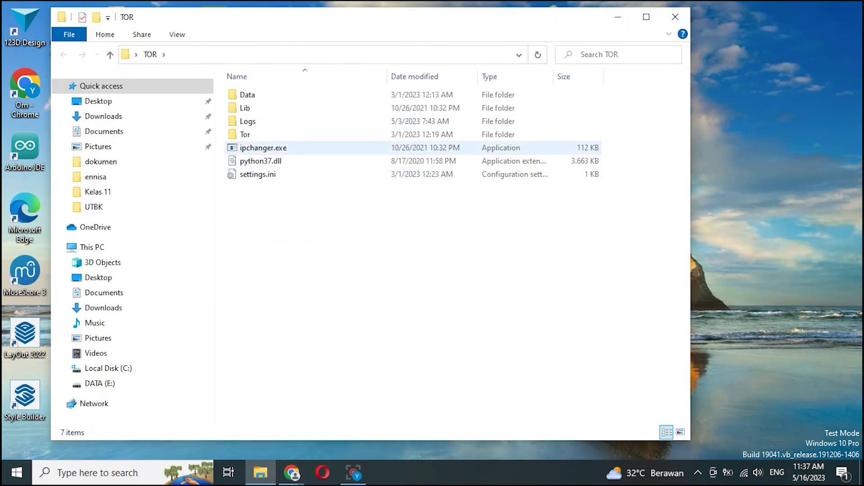
pyautogui.click(274, 150)
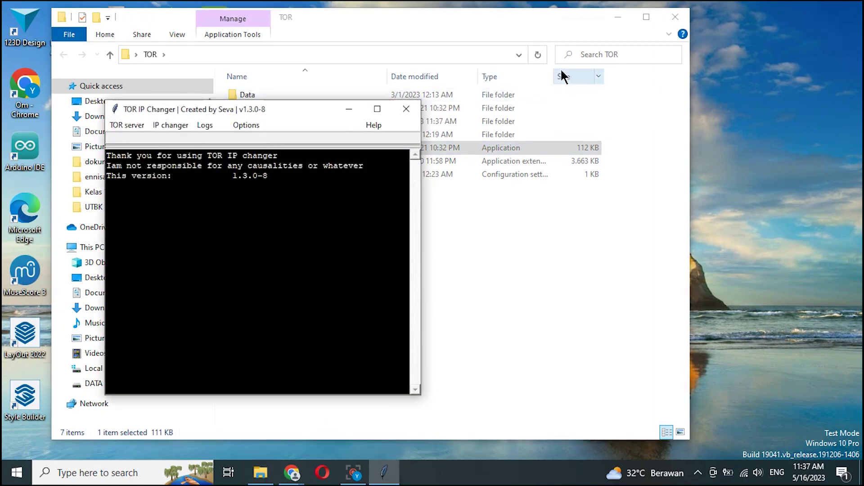
# Step: Close File Explorer, save the default settings, and start the TOR server over a direct connection
pyautogui.click(675, 17)
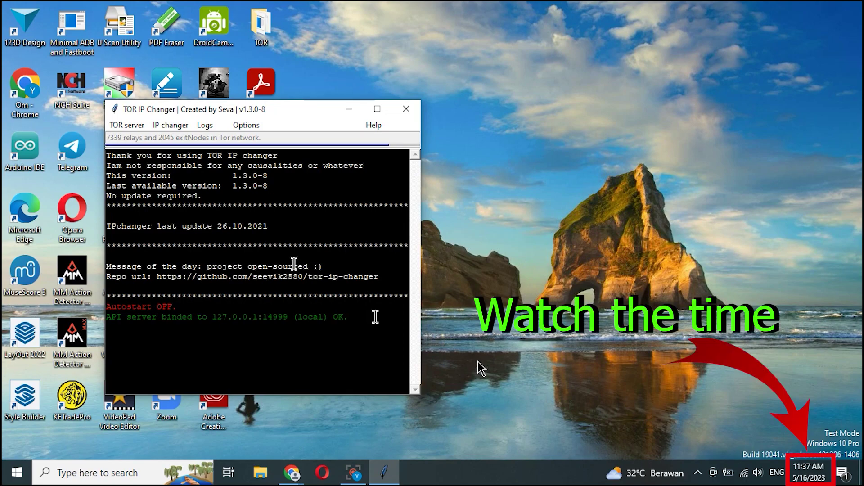
pyautogui.click(129, 129)
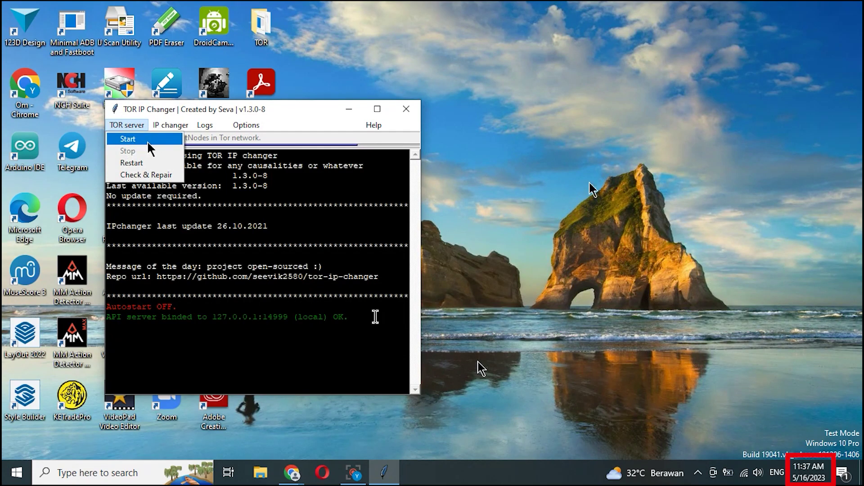
pyautogui.click(246, 125)
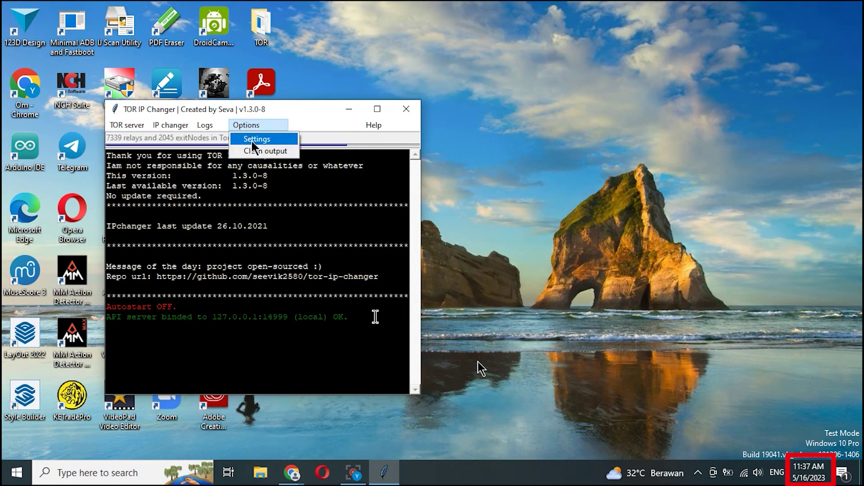
pyautogui.click(251, 138)
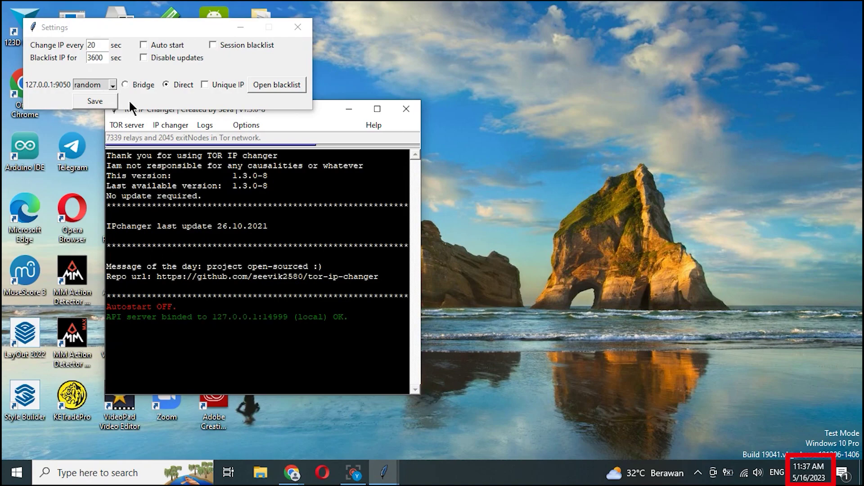
pyautogui.click(108, 97)
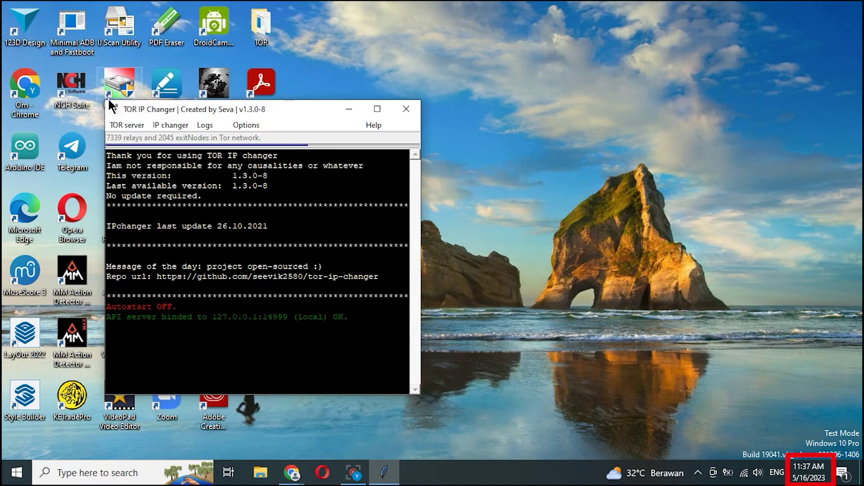
pyautogui.click(124, 126)
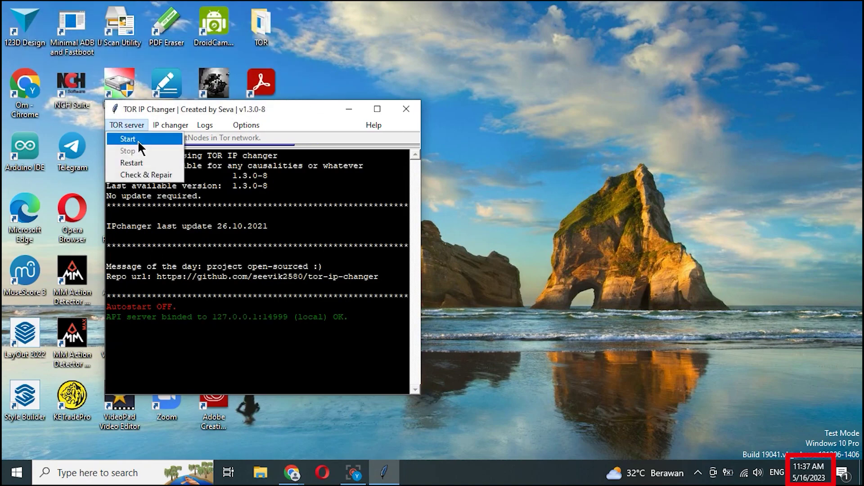
pyautogui.click(137, 139)
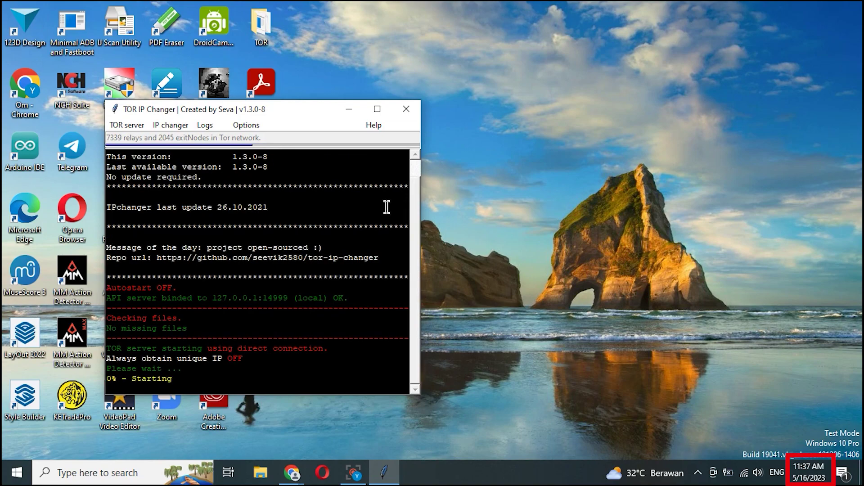
# Step: Maximize then restore the TOR IP Changer window while it reaches 100% Done
pyautogui.click(376, 109)
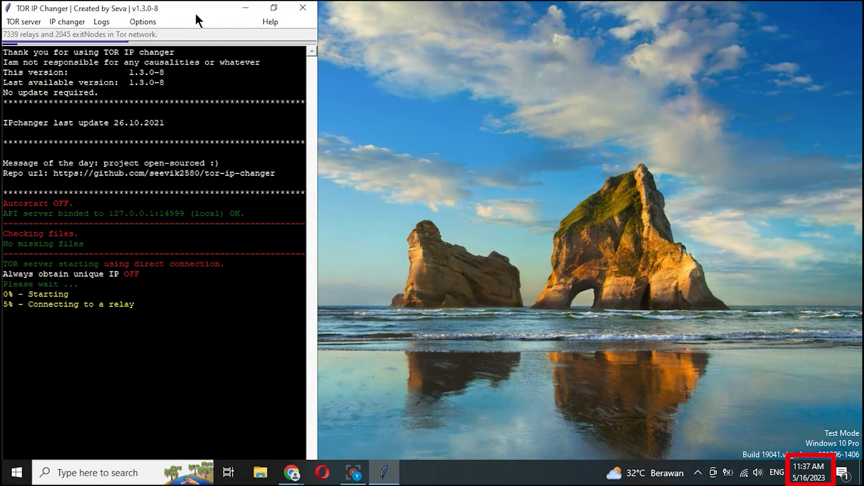
pyautogui.moveTo(190, 7); pyautogui.dragTo(487, 57)
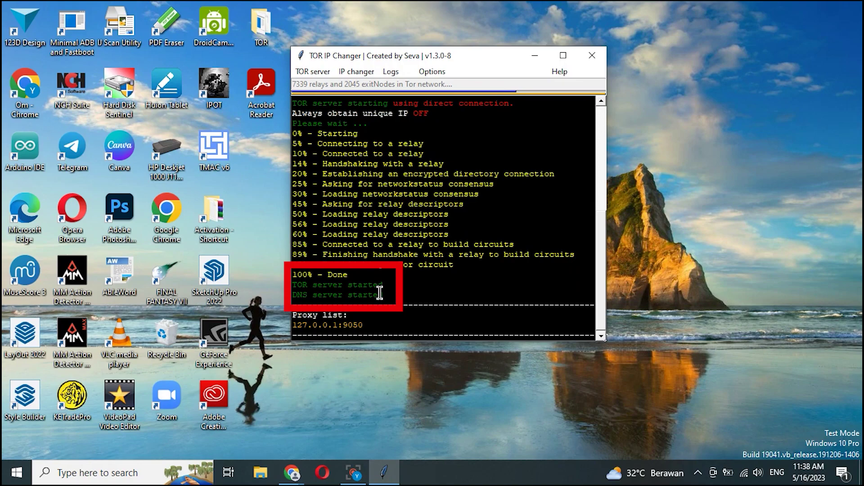
# Step: In Internet Options' LAN settings, enable a proxy server and bring up the Advanced proxy settings
pyautogui.click(117, 475)
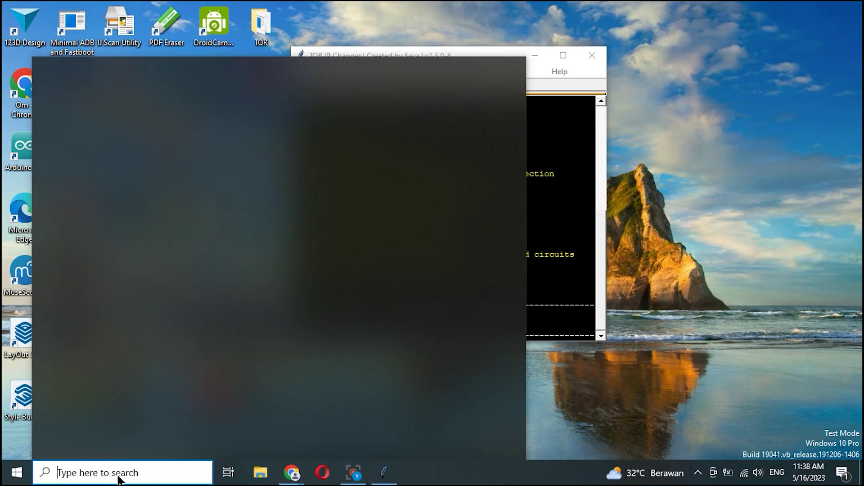
pyautogui.write('internet')
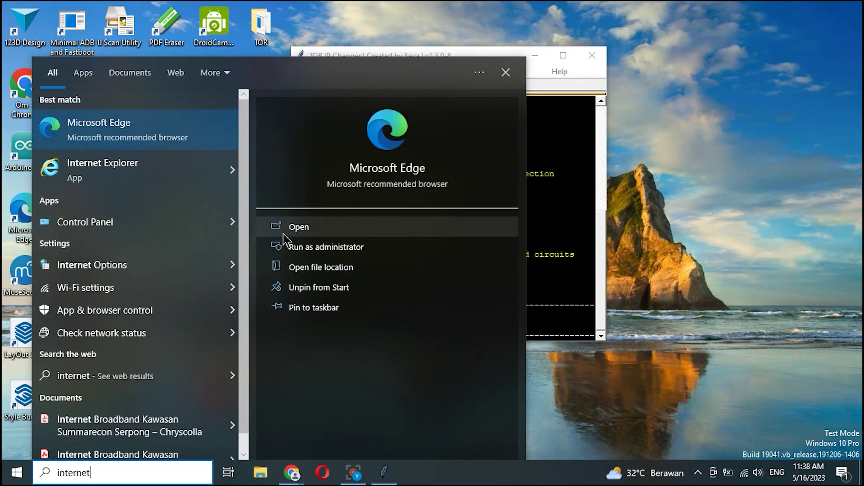
pyautogui.click(147, 268)
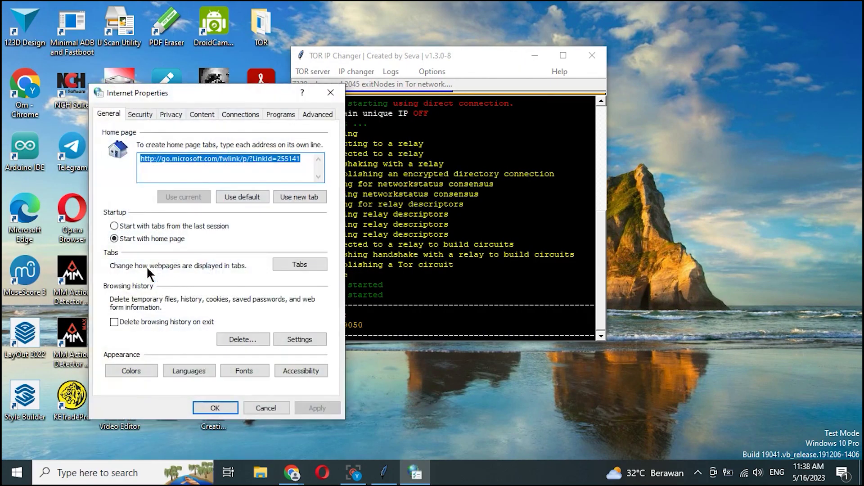
pyautogui.click(242, 116)
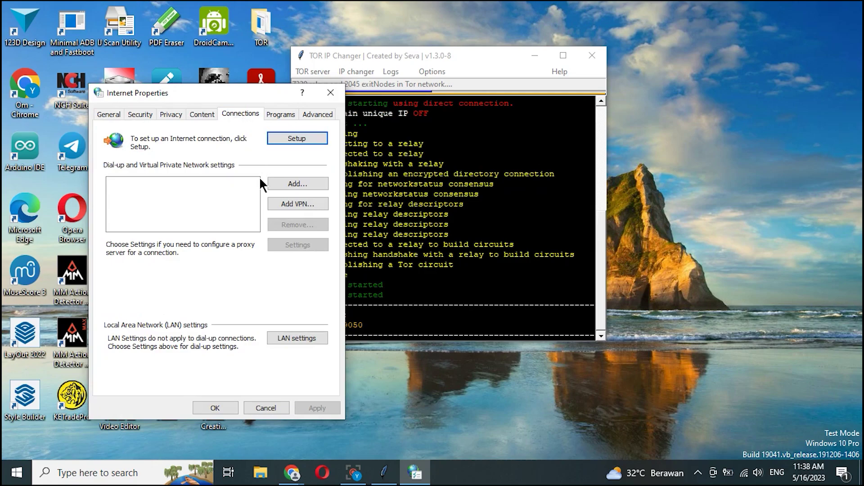
pyautogui.click(301, 338)
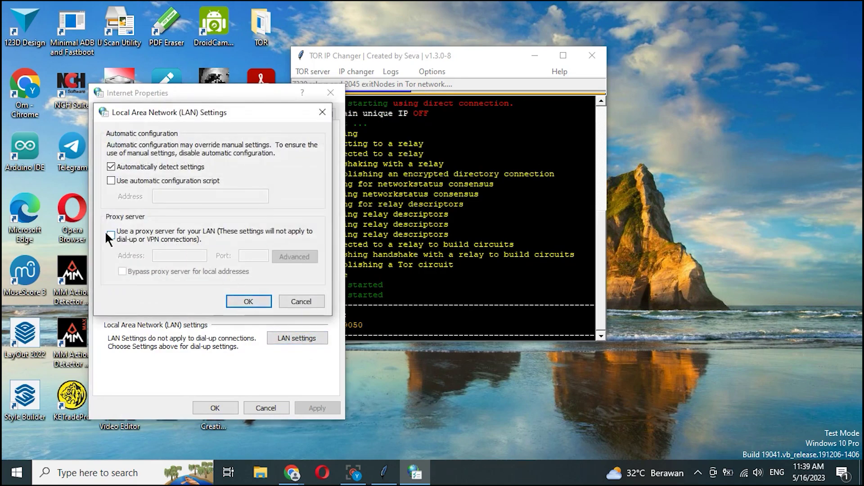
pyautogui.click(112, 234)
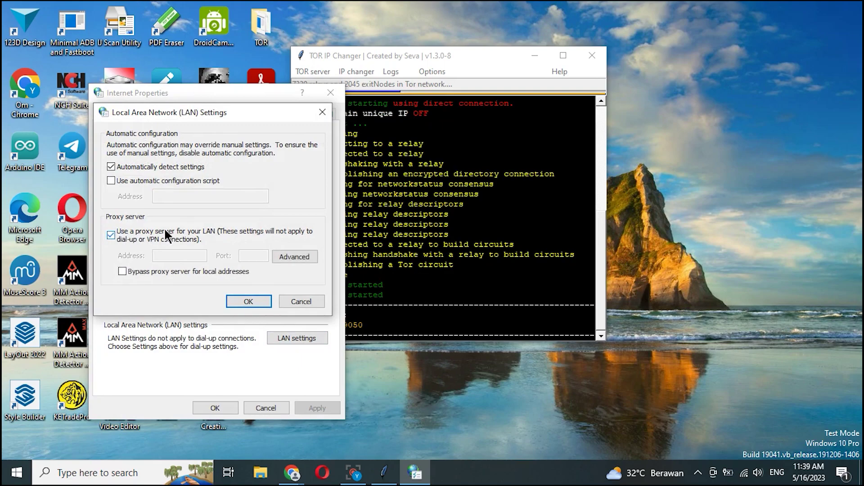
pyautogui.click(290, 255)
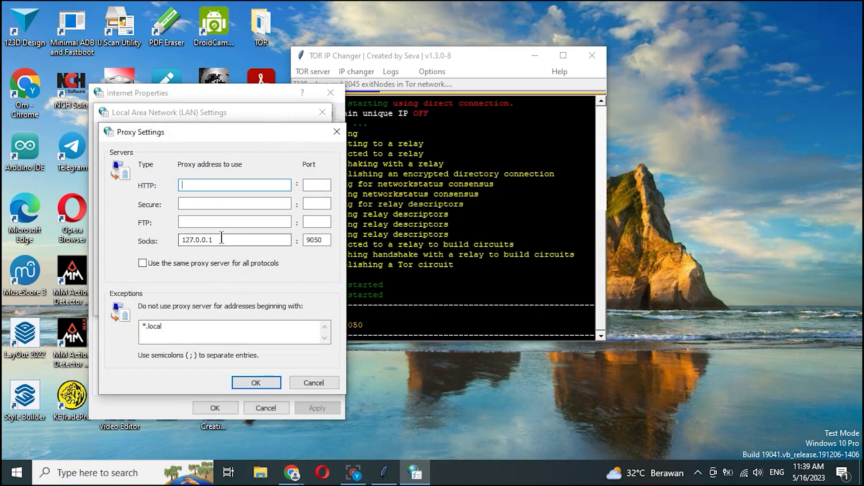
# Step: Place TOR IP Changer beside the proxy dialog and accept Socks 127.0.0.1 port 9050
pyautogui.moveTo(269, 136); pyautogui.dragTo(243, 135)
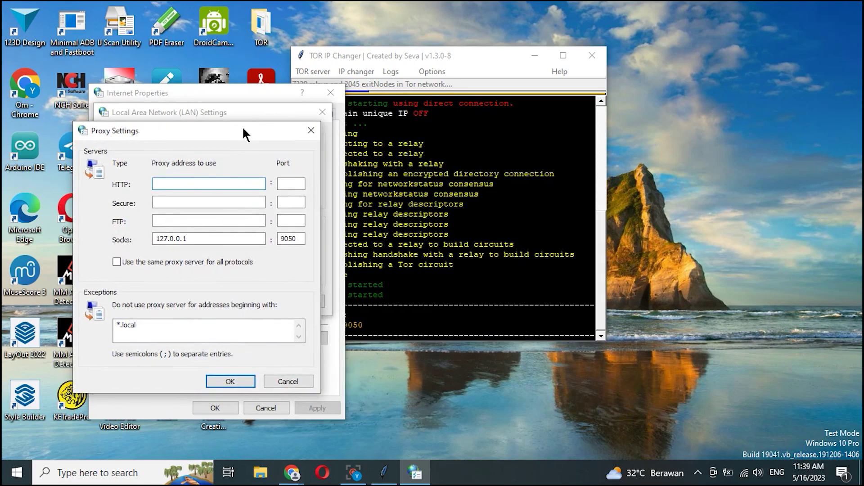
pyautogui.click(467, 54)
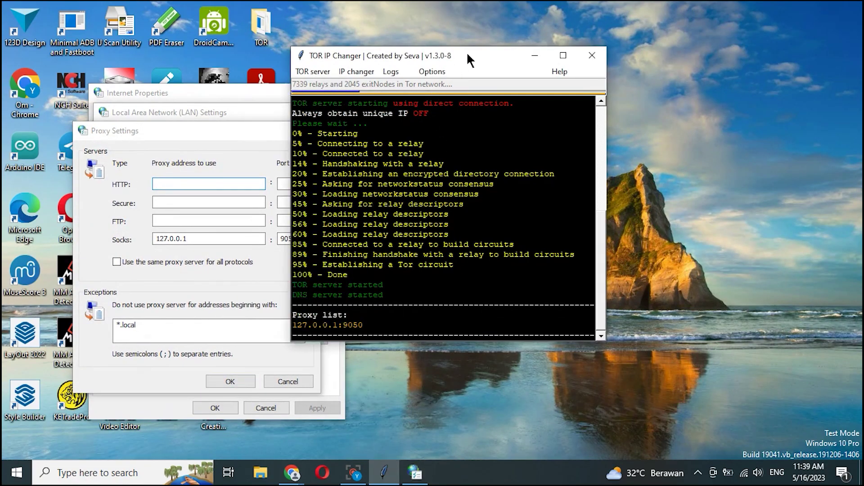
pyautogui.moveTo(466, 52); pyautogui.dragTo(509, 60)
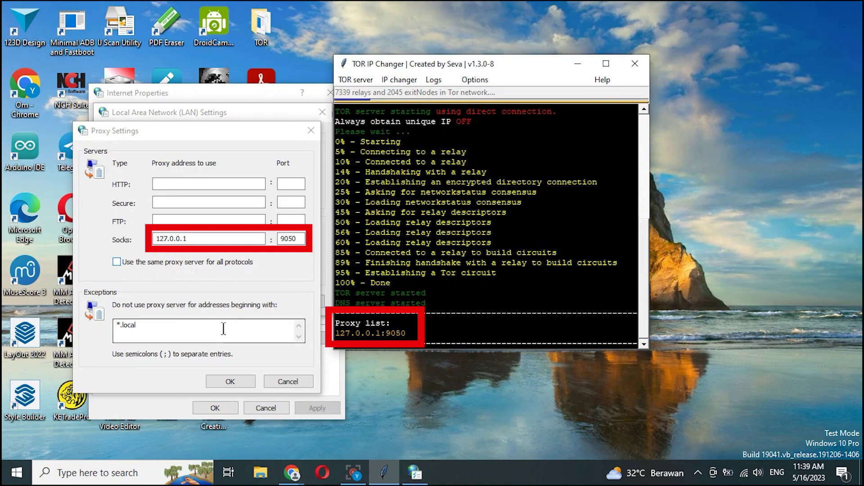
pyautogui.click(233, 383)
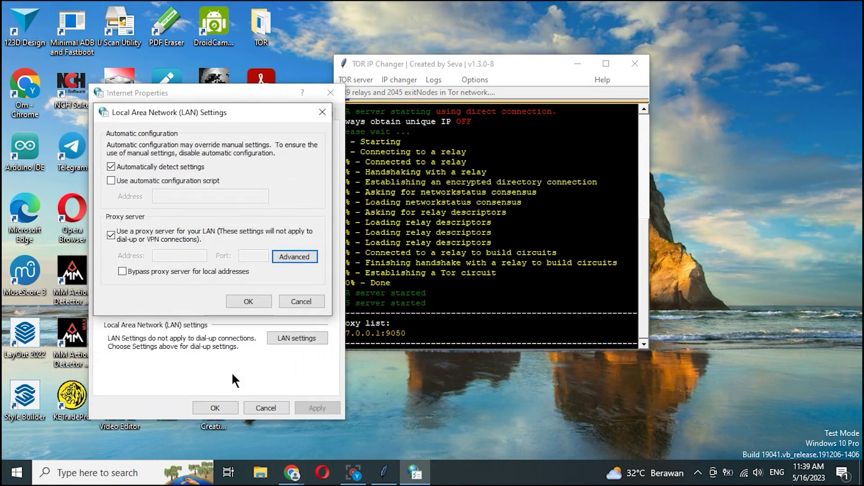
pyautogui.click(250, 302)
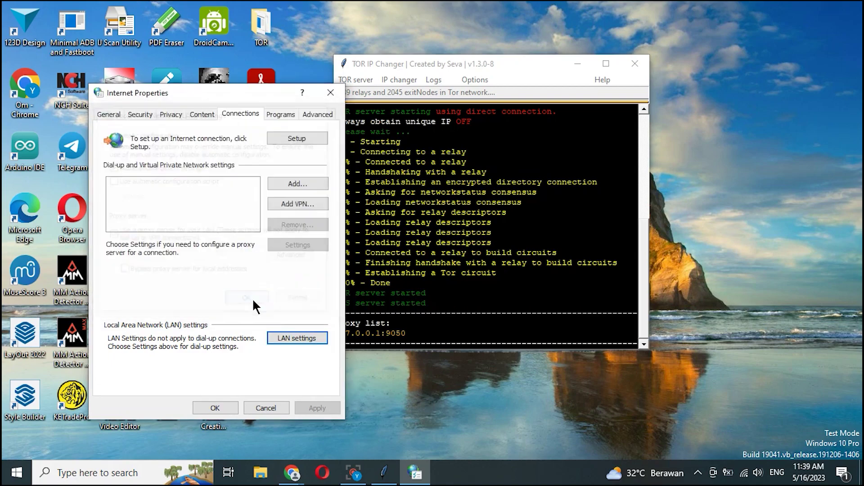
# Step: Close Internet Properties and recheck WhatIsMyIPAddress.com, now showing 185.220.102.252 in Woodstock, Georgia
pyautogui.click(214, 408)
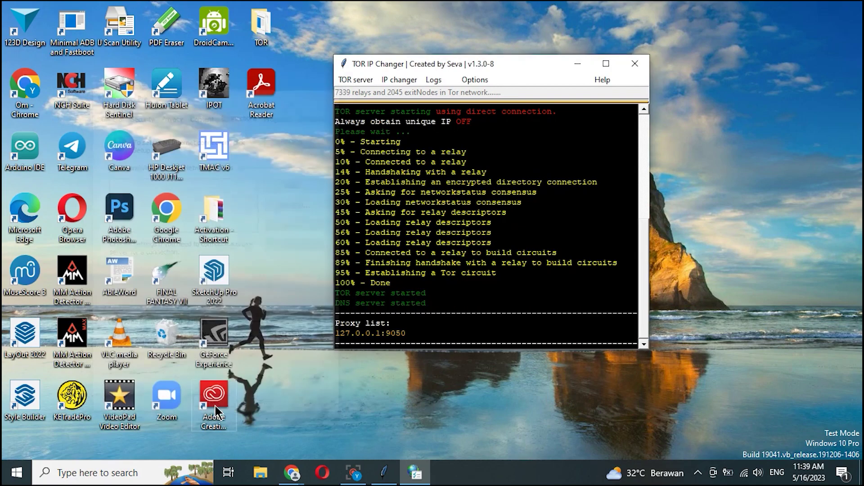
pyautogui.moveTo(299, 478)
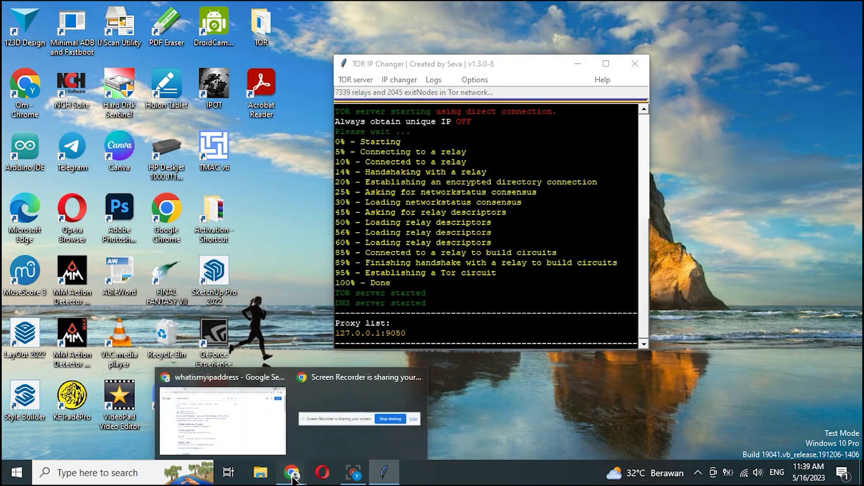
pyautogui.click(227, 422)
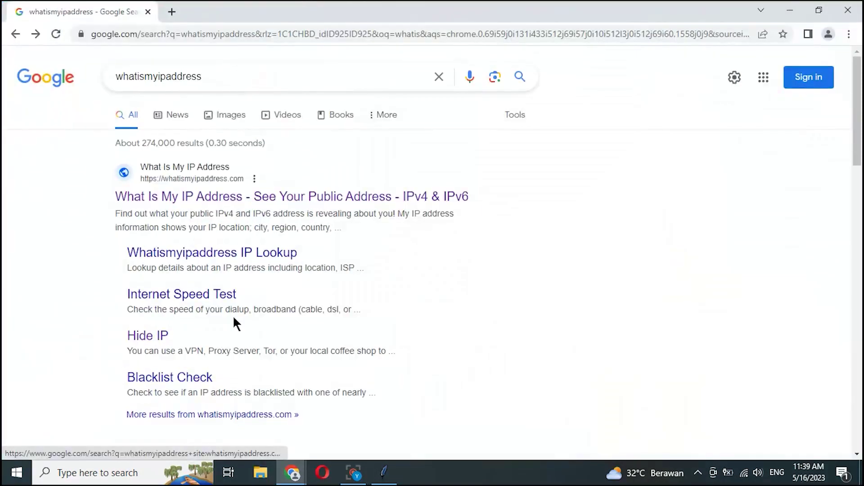
pyautogui.click(261, 200)
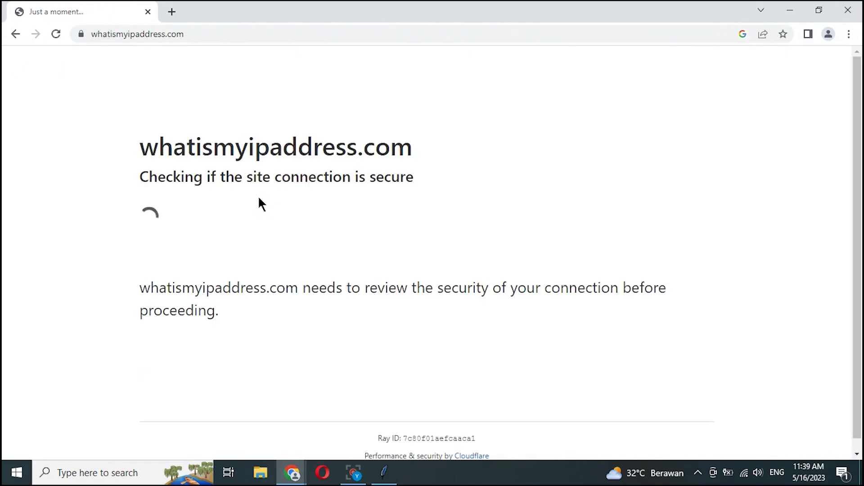
pyautogui.click(161, 230)
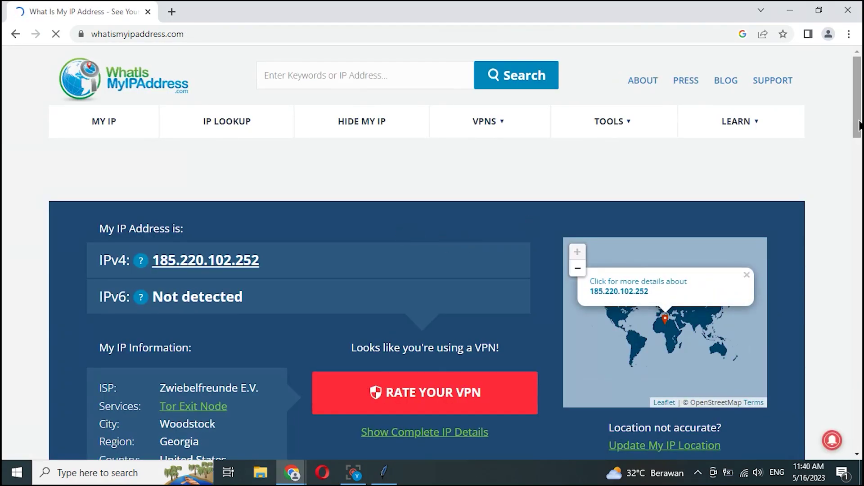
pyautogui.moveTo(860, 126); pyautogui.dragTo(860, 136)
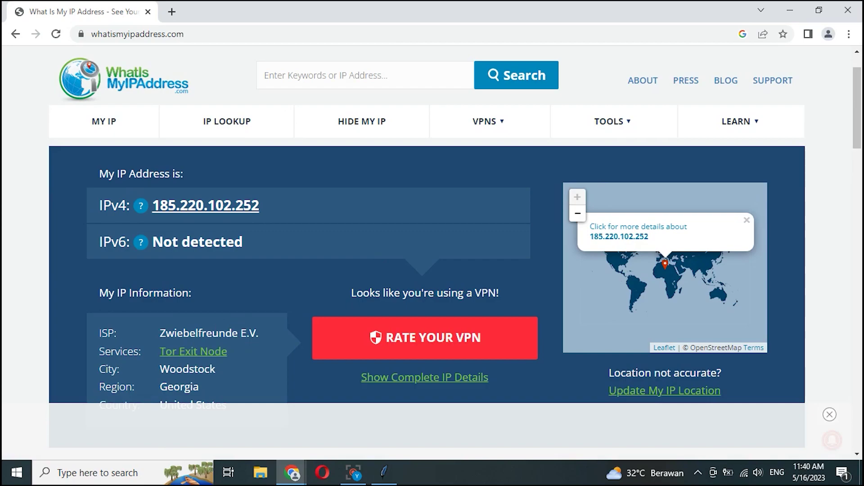
# Step: In a new tab, search Google for cnn.com and open the CNN site
pyautogui.click(172, 12)
pyautogui.write('google.com')
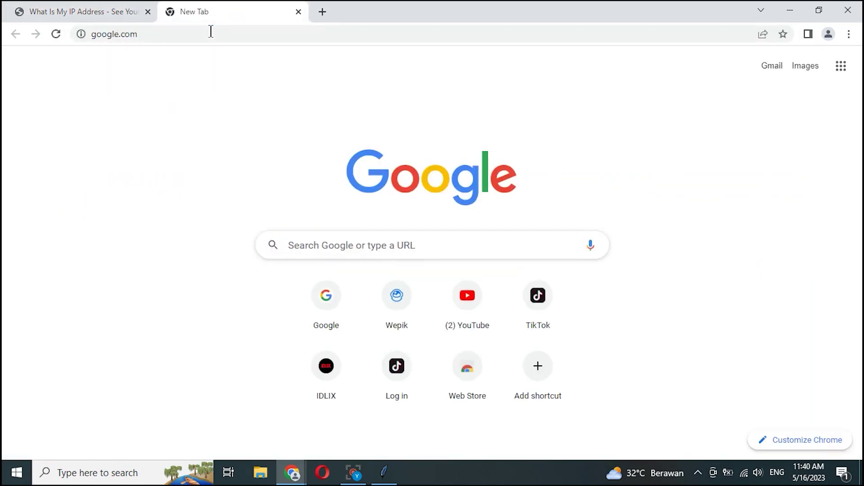
pyautogui.press('Return')
pyautogui.click(287, 176)
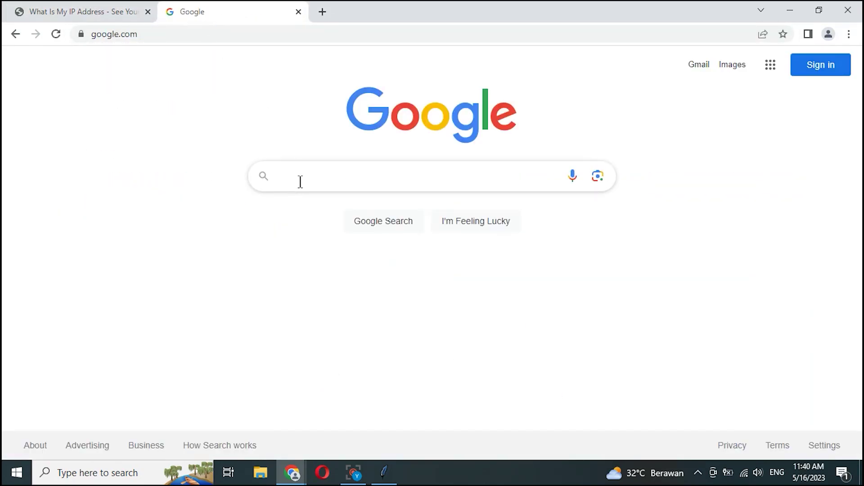
pyautogui.write('cnn')
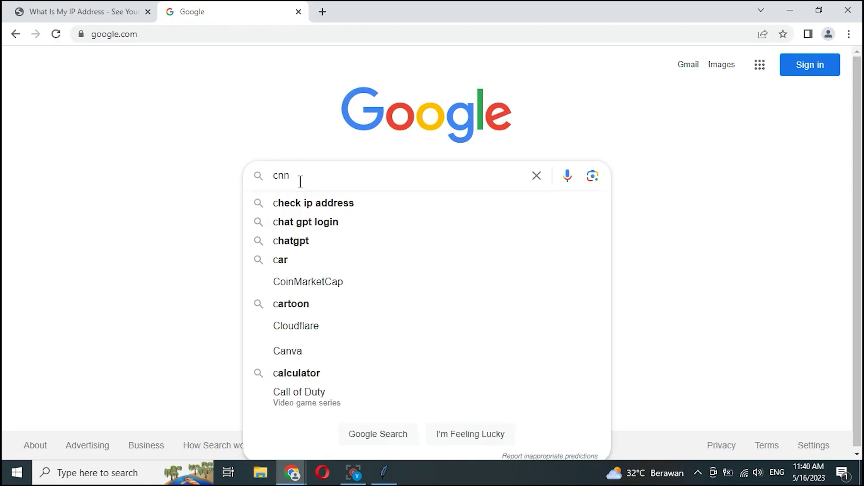
pyautogui.write('.com')
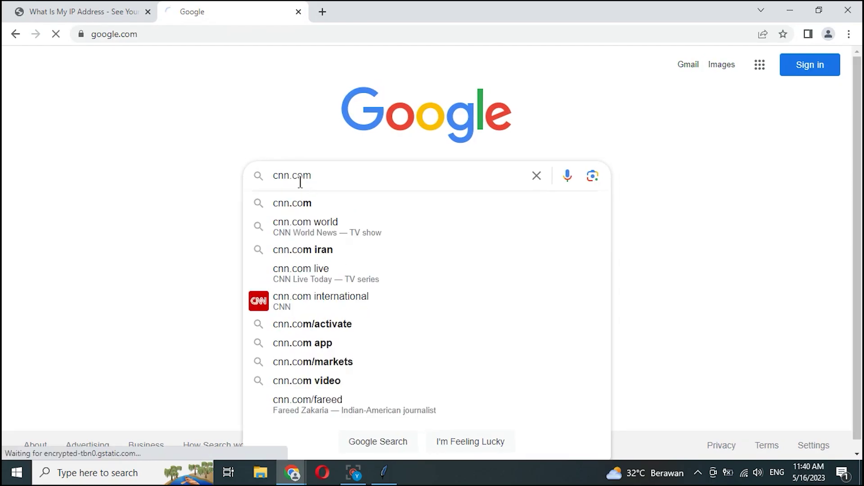
pyautogui.press('Return')
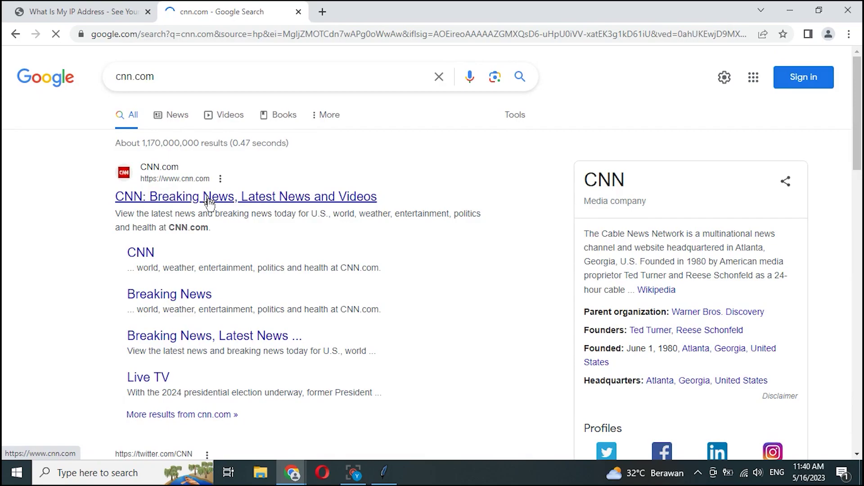
pyautogui.click(208, 202)
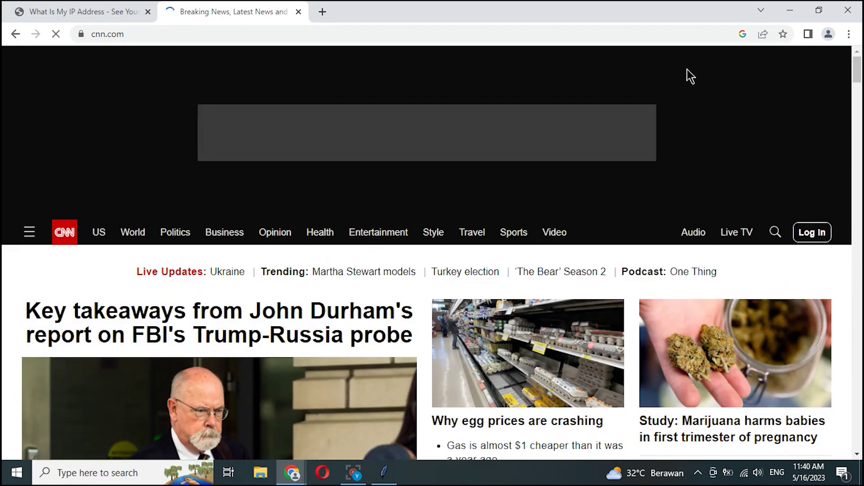
# Step: Close the CNN tab and minimise Chrome to show TOR IP Changer
pyautogui.moveTo(856, 77)
pyautogui.mouseDown()
pyautogui.moveTo(857, 155)
pyautogui.moveTo(857, 67)
pyautogui.mouseUp()
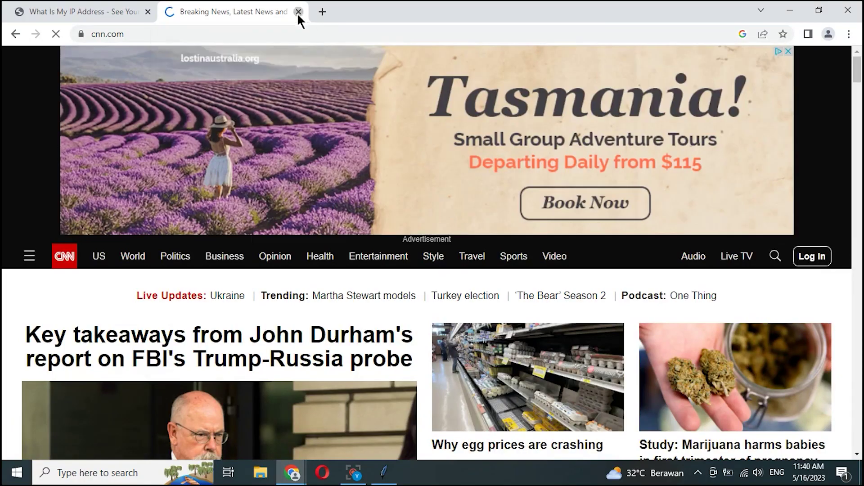
pyautogui.click(299, 12)
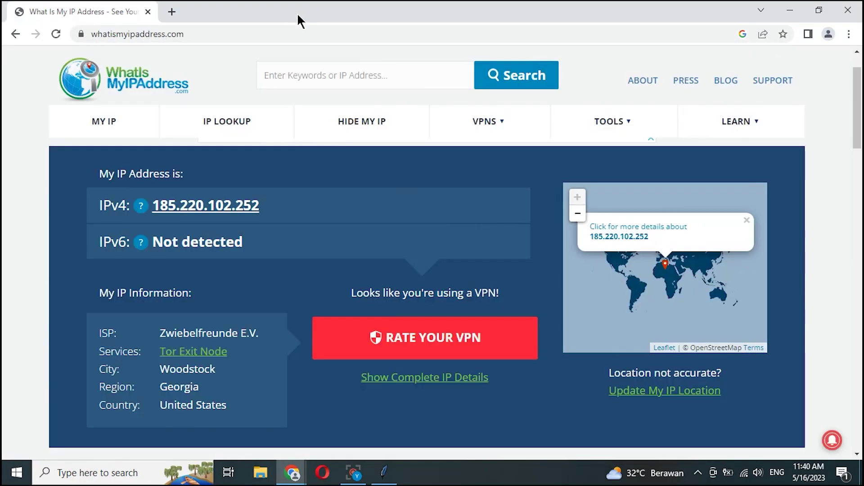
pyautogui.click(791, 11)
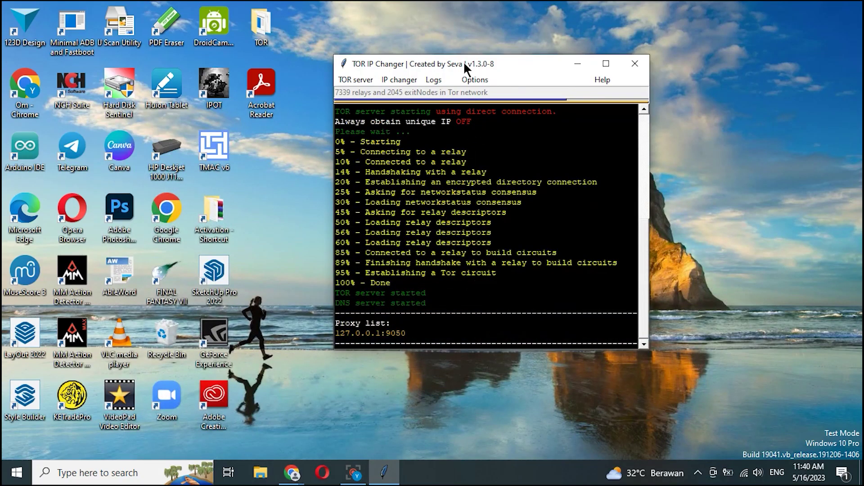
# Step: Set the exit country to 'ac' in TOR IP Changer settings and save
pyautogui.click(475, 83)
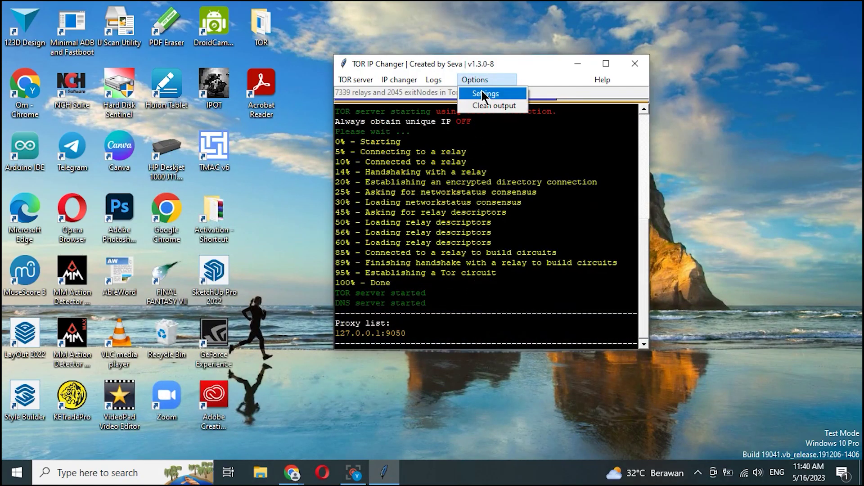
pyautogui.click(484, 95)
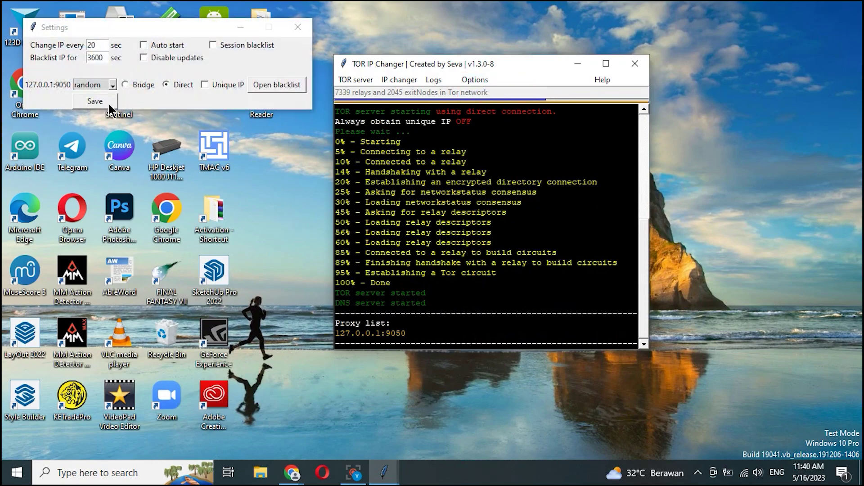
pyautogui.click(112, 84)
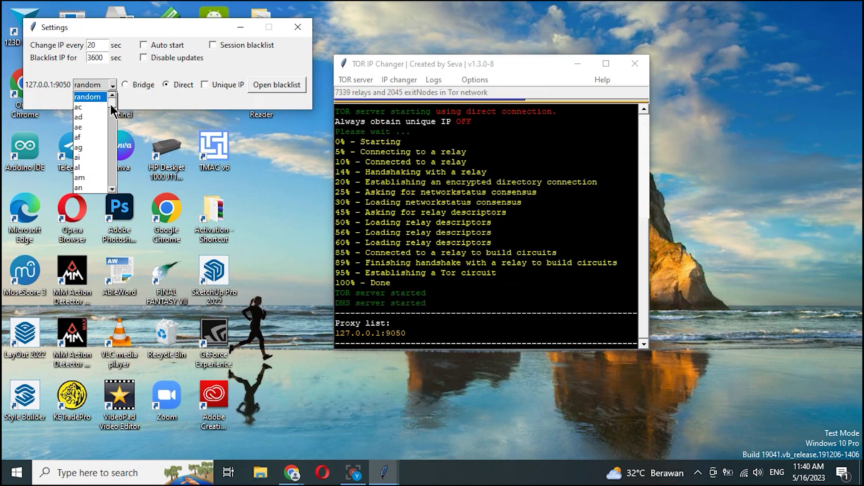
pyautogui.moveTo(111, 105)
pyautogui.mouseDown()
pyautogui.moveTo(111, 112)
pyautogui.moveTo(111, 103)
pyautogui.mouseUp()
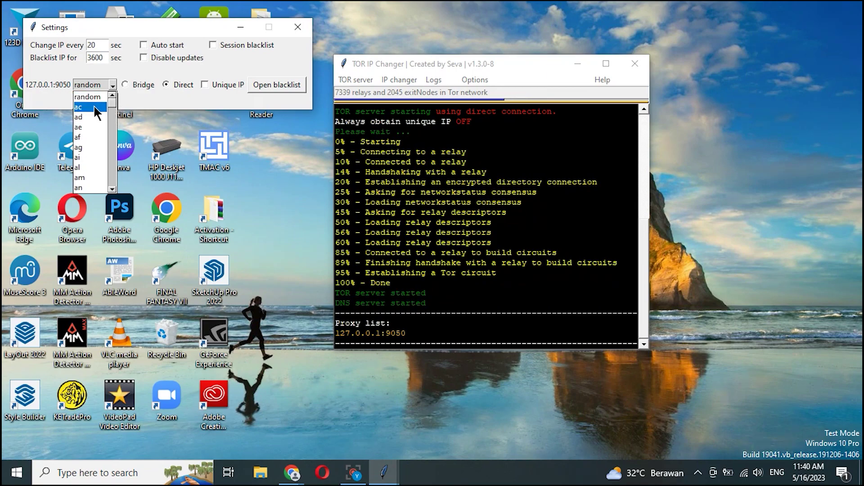
pyautogui.click(95, 108)
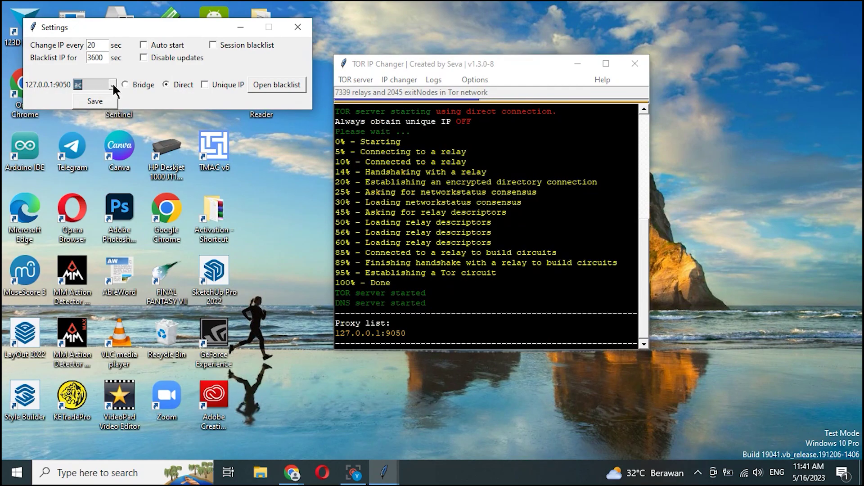
pyautogui.click(95, 101)
# Step: Restart the Tor server using the ac exit country
pyautogui.click(356, 80)
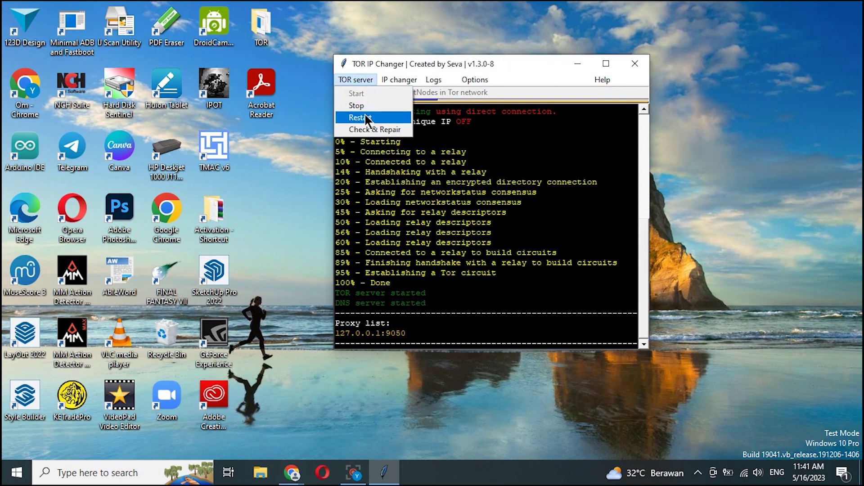
pyautogui.click(474, 80)
pyautogui.click(482, 93)
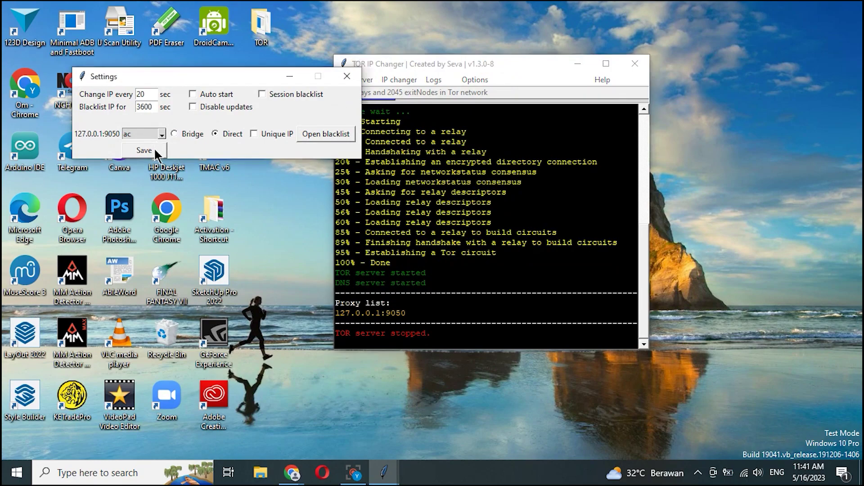
pyautogui.click(142, 168)
pyautogui.click(356, 80)
pyautogui.click(357, 94)
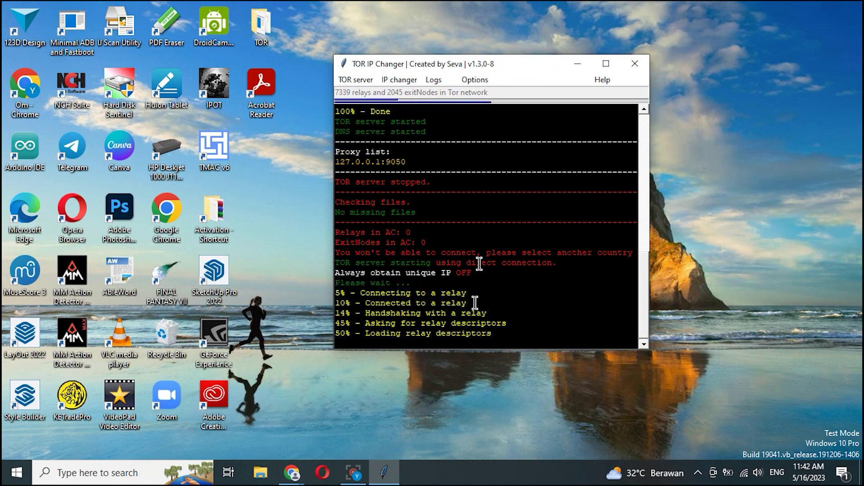
# Step: Stop the stalled AC attempt, switch the exit country to jp, and start Tor again
pyautogui.click(355, 80)
pyautogui.click(360, 108)
pyautogui.click(475, 80)
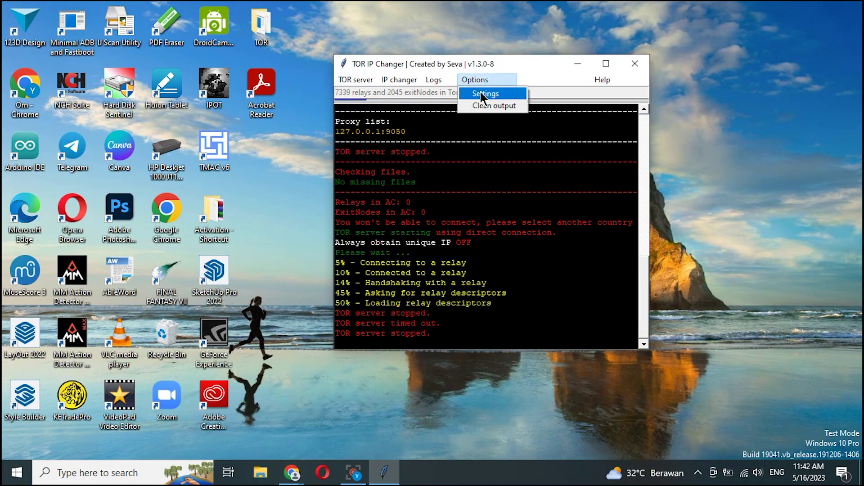
pyautogui.click(481, 92)
pyautogui.click(161, 134)
pyautogui.moveTo(162, 155); pyautogui.dragTo(161, 193)
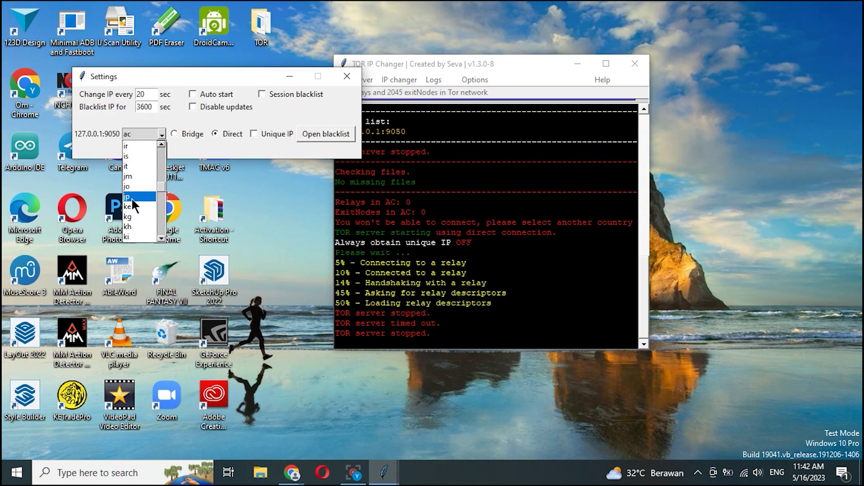
pyautogui.click(132, 196)
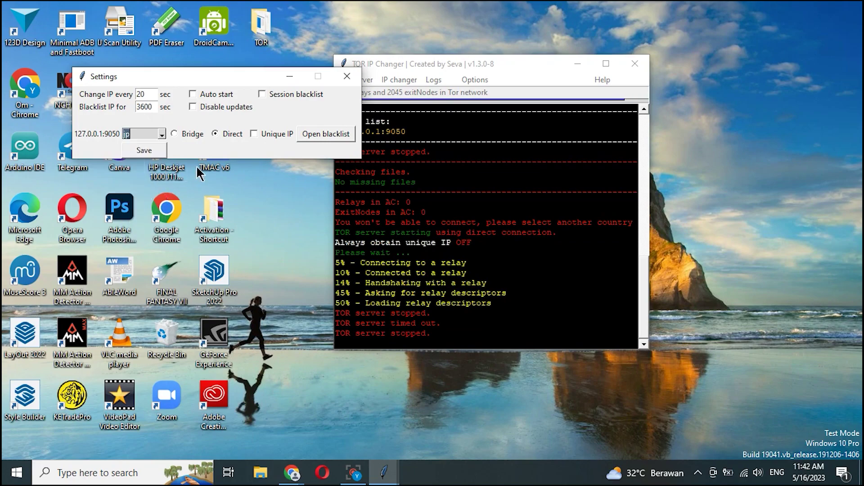
pyautogui.click(142, 150)
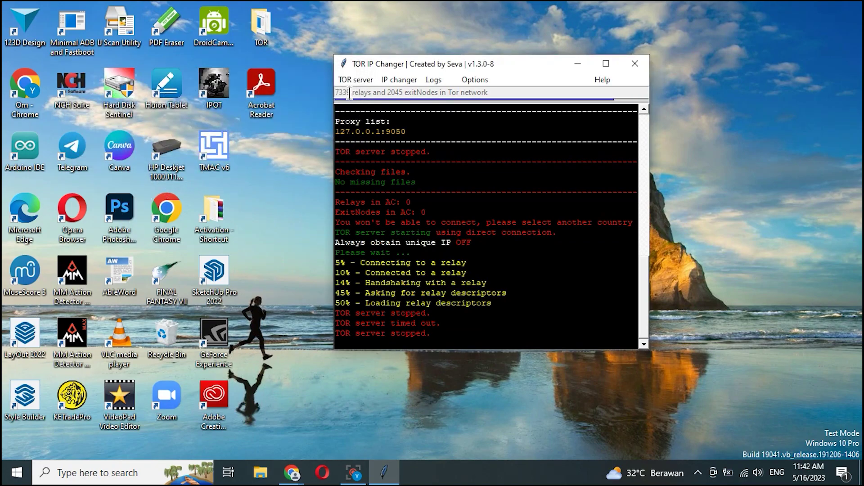
pyautogui.click(356, 80)
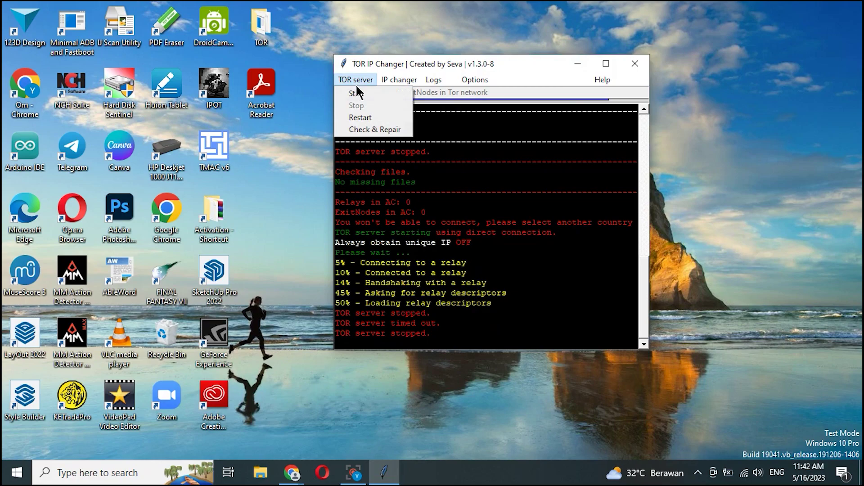
pyautogui.click(383, 96)
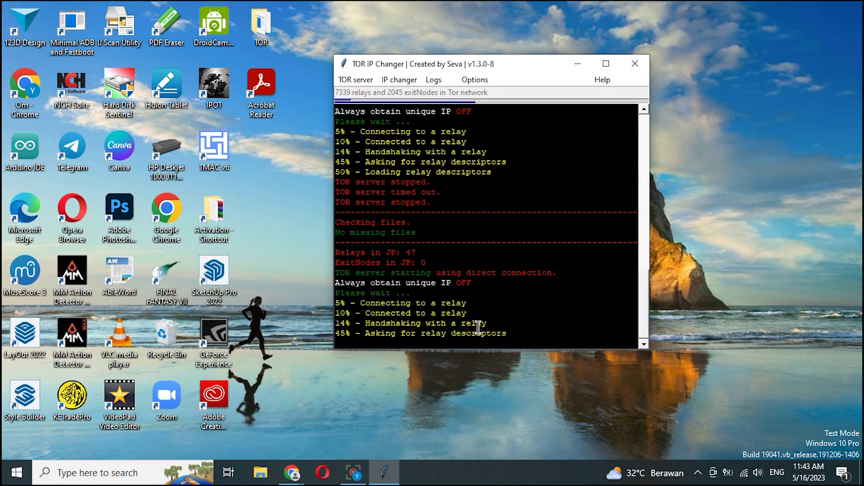
# Step: Stop Tor, save sg (Singapore) as exit country, and restart until proxy 127.0.0.1:9050 is ready
pyautogui.click(355, 80)
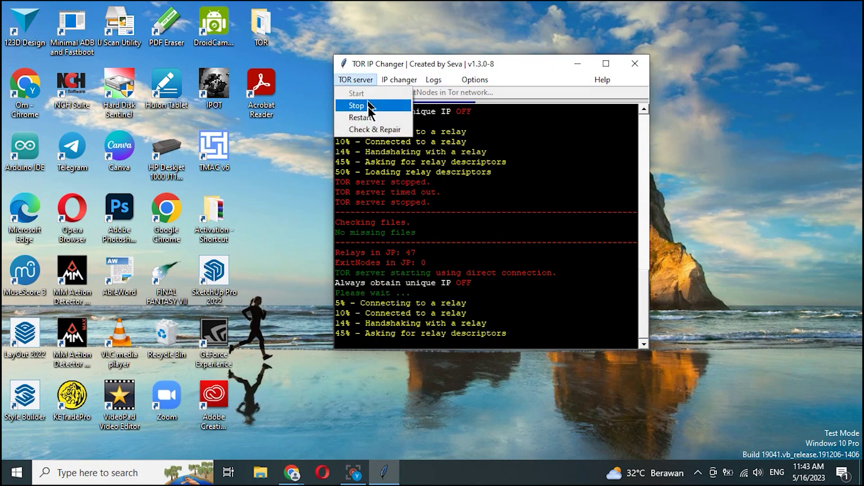
pyautogui.click(490, 83)
pyautogui.click(490, 93)
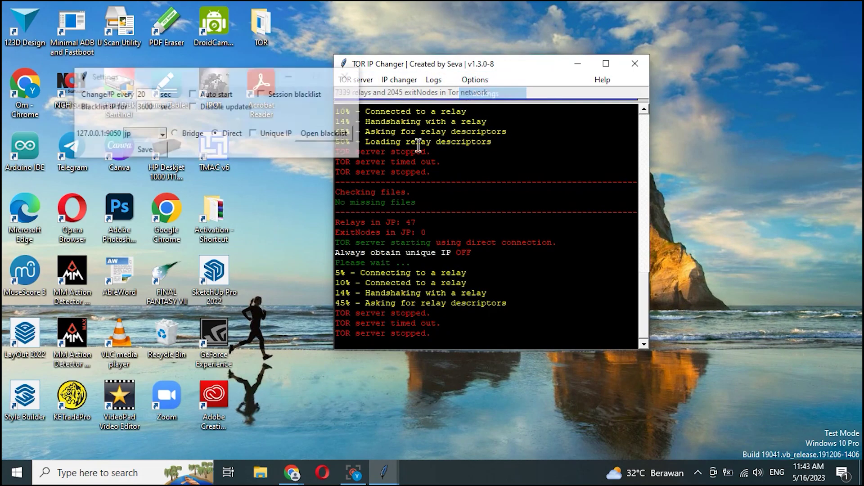
pyautogui.click(162, 134)
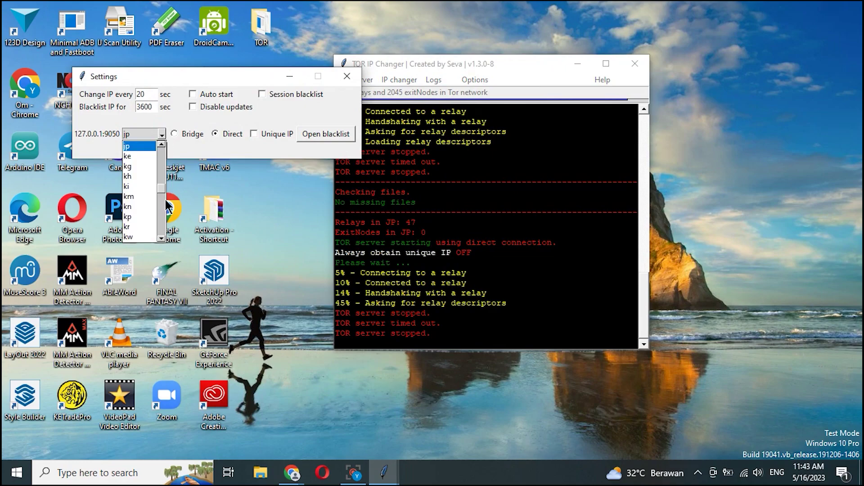
pyautogui.moveTo(162, 193); pyautogui.dragTo(162, 220)
pyautogui.scroll(-1, 162, 204)
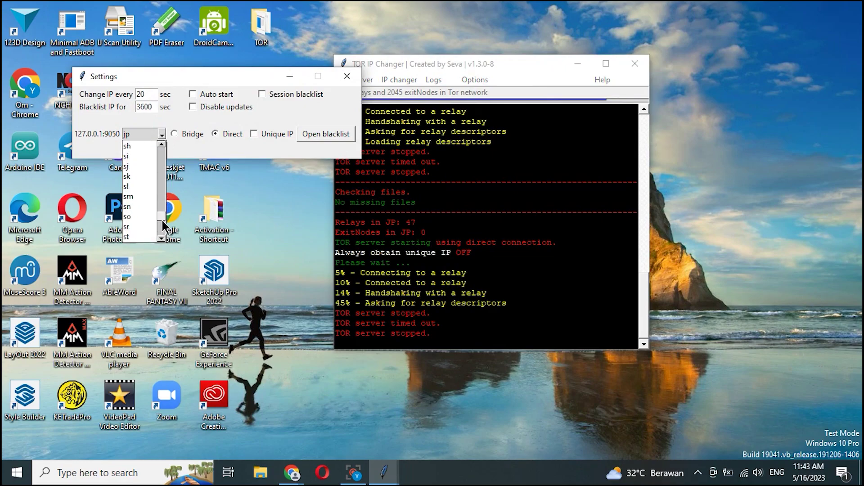
pyautogui.scroll(-1, 163, 225)
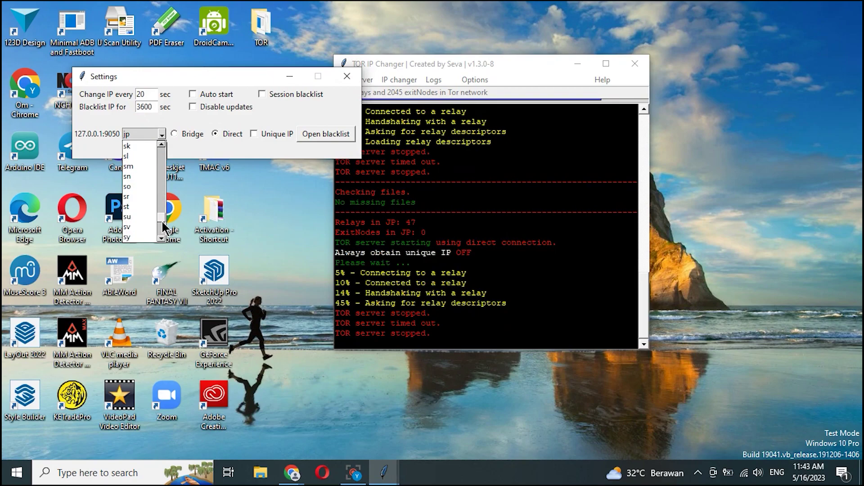
pyautogui.click(163, 143)
pyautogui.click(133, 157)
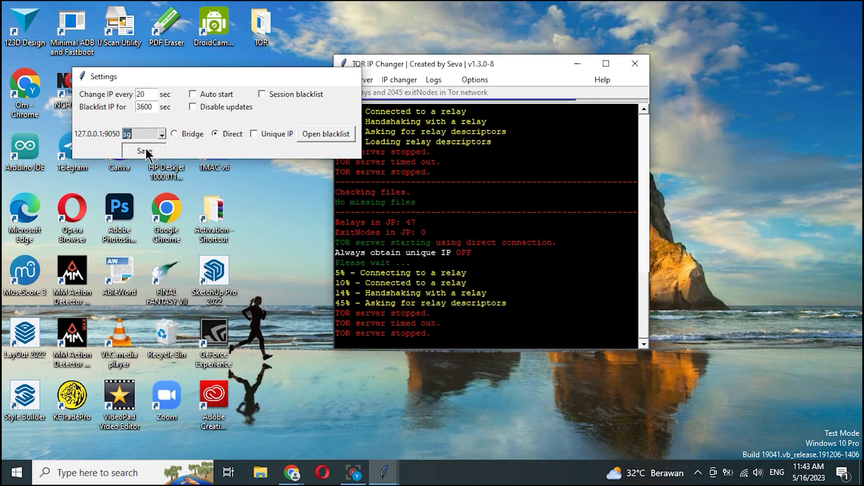
pyautogui.click(145, 150)
pyautogui.click(362, 77)
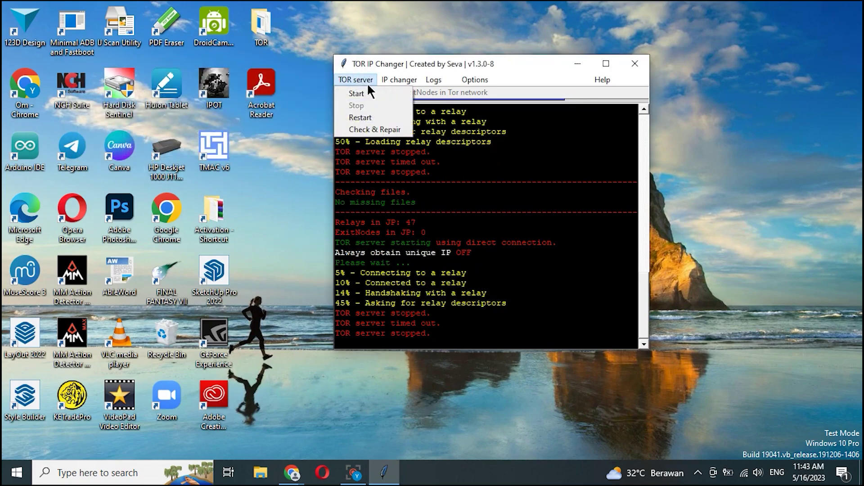
pyautogui.click(371, 93)
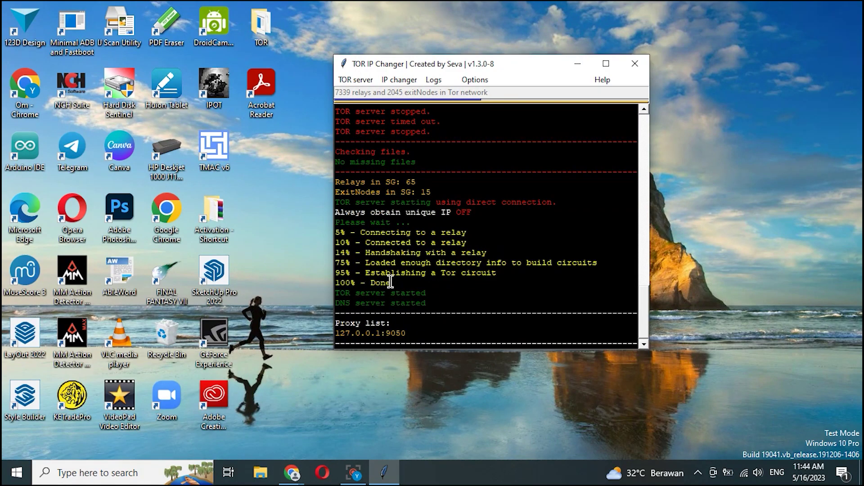
# Step: Reload whatismyipaddress.com in Chrome to show IP 194.233.84.228 from Contabo Asia, dismissing the ad banner
pyautogui.click(297, 470)
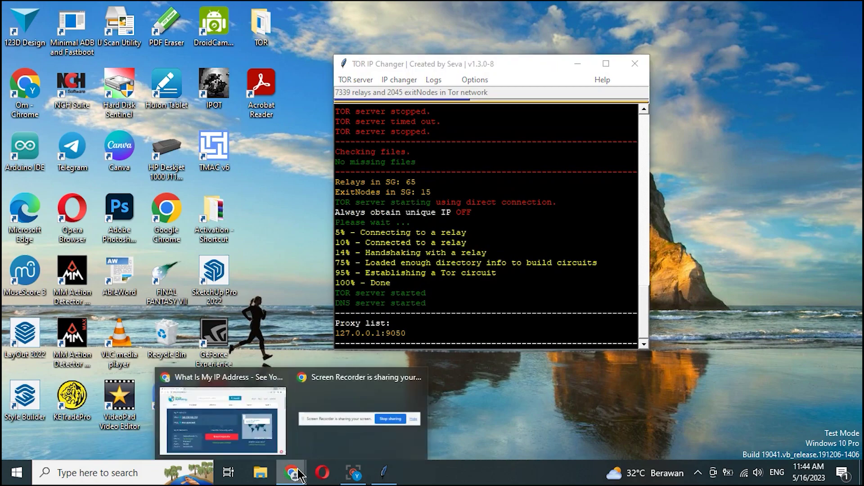
pyautogui.click(223, 420)
pyautogui.press('F5')
pyautogui.click(480, 129)
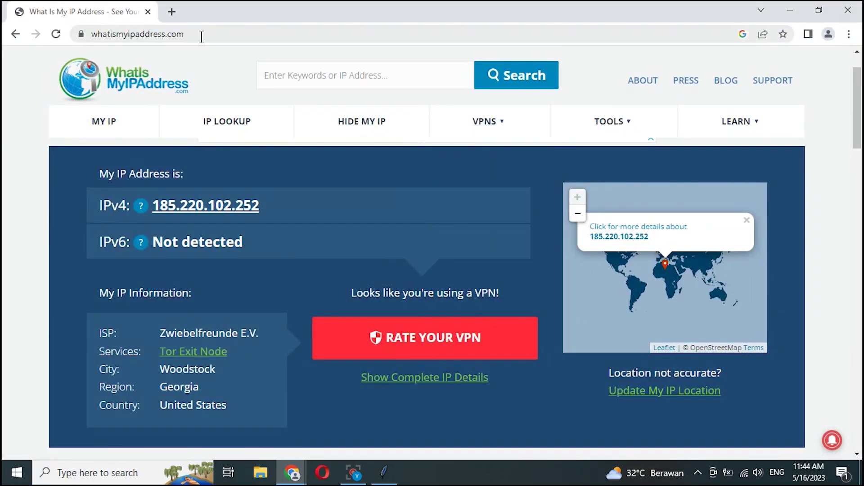
pyautogui.press('F5')
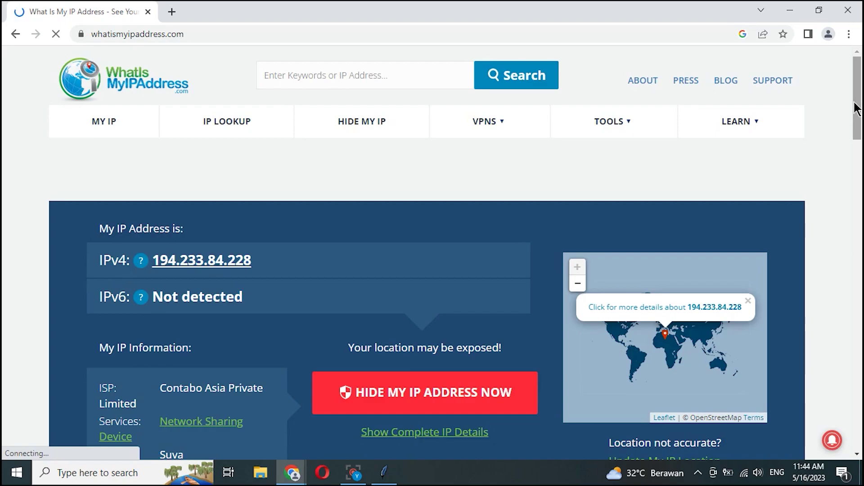
pyautogui.moveTo(857, 107); pyautogui.dragTo(855, 122)
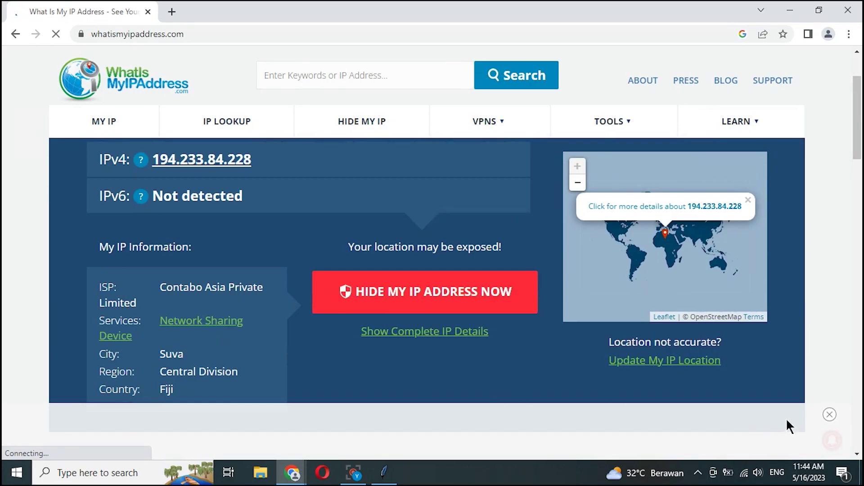
pyautogui.click(830, 415)
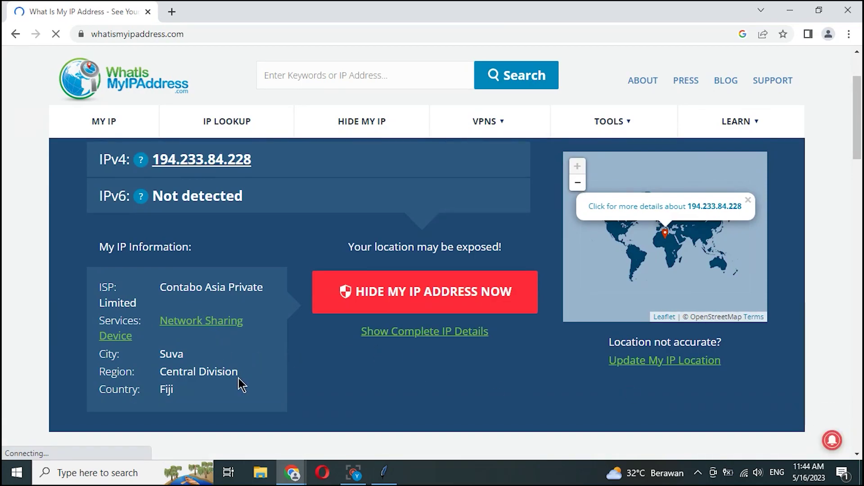
# Step: Load google.com in a new tab, where the location reads Singapore
pyautogui.click(171, 12)
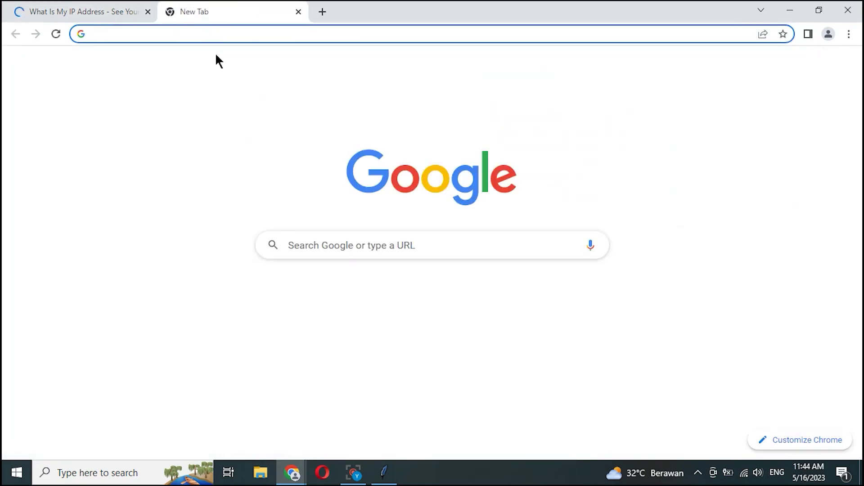
pyautogui.write('google.com')
pyautogui.press('Return')
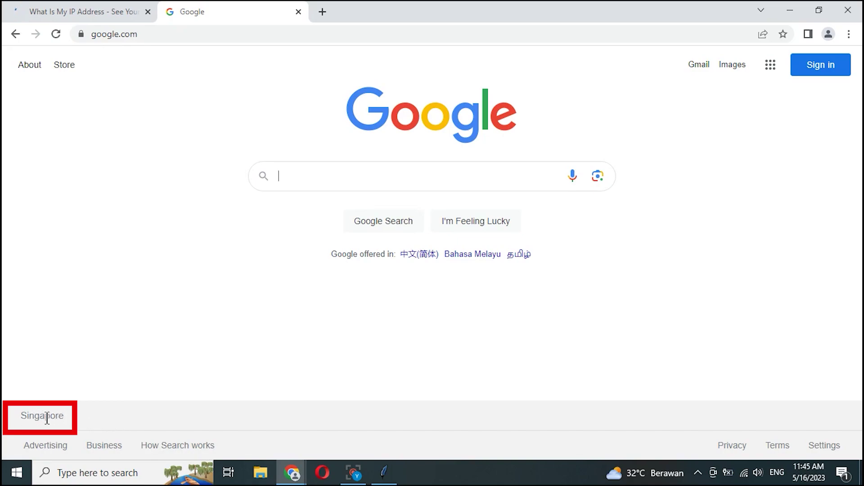
# Step: Search Google for cnn.com, then return to google.com via the address bar
pyautogui.click(375, 178)
pyautogui.write('cnn.com')
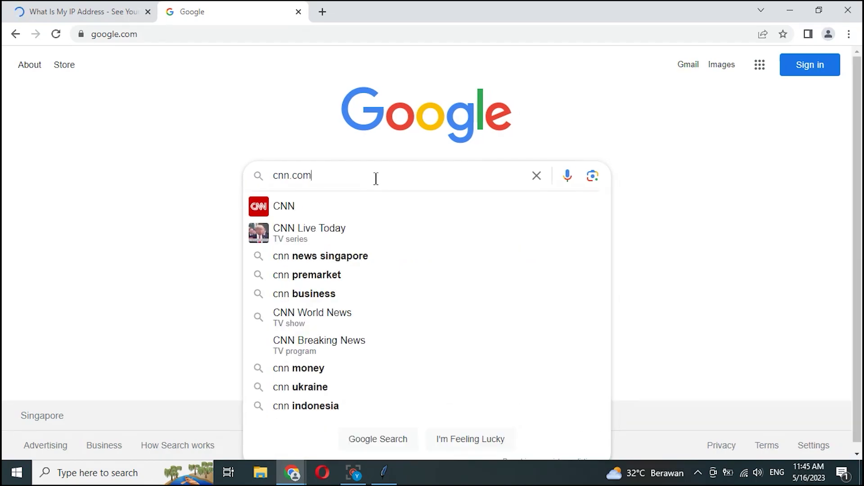
pyautogui.press('Return')
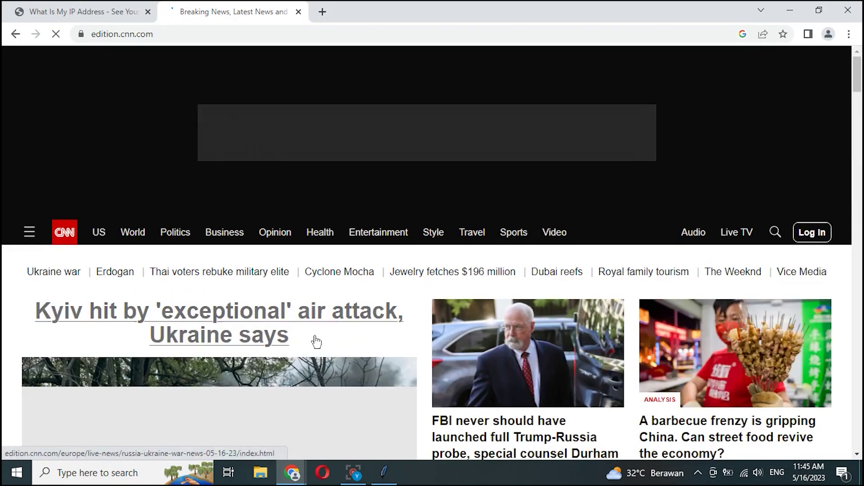
pyautogui.click(124, 36)
pyautogui.write('google')
pyautogui.press('Return')
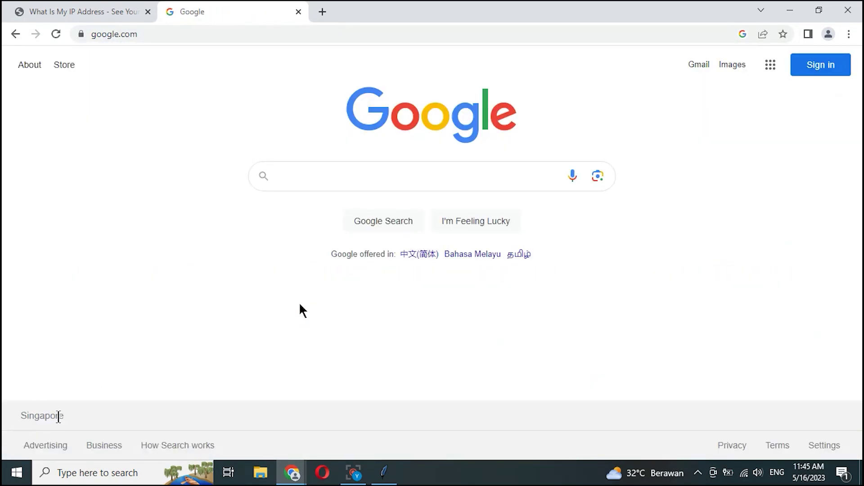
# Step: Minimize Chrome and stop the Tor server in TOR IP Changer
pyautogui.click(101, 11)
pyautogui.click(170, 13)
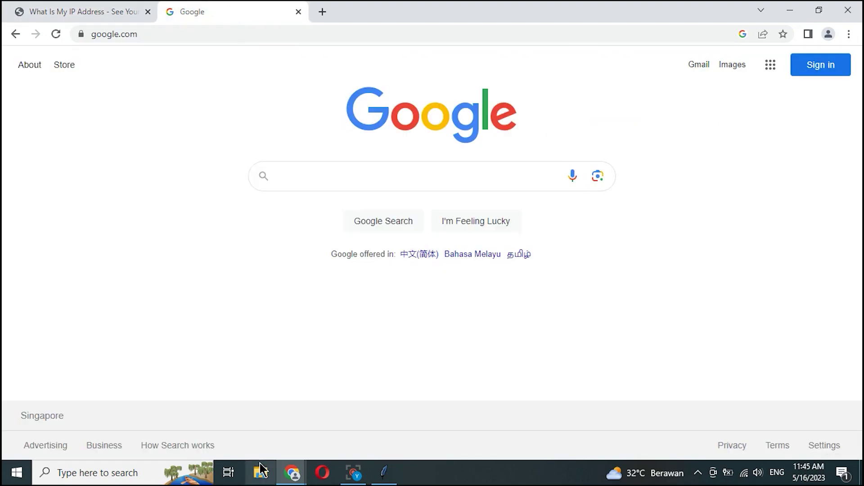
pyautogui.click(785, 9)
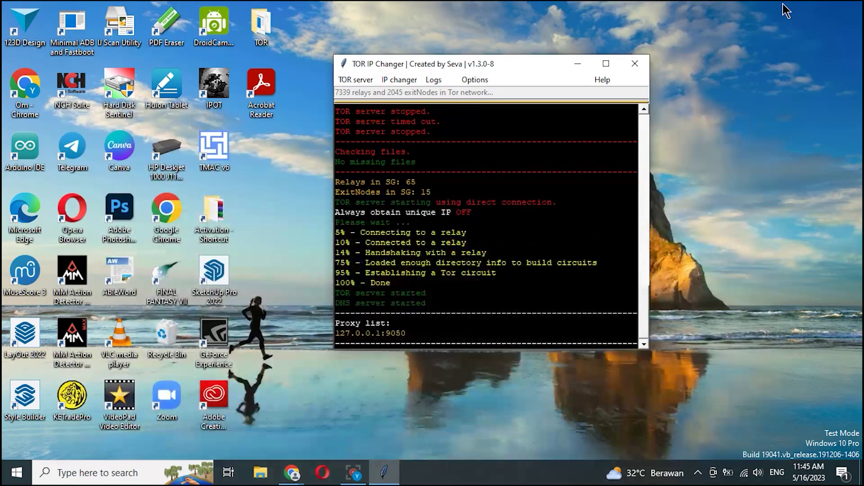
pyautogui.click(356, 80)
pyautogui.click(357, 106)
# Step: Check the exit-country list in Options > Settings, close it, then exit TOR IP Changer
pyautogui.click(476, 81)
pyautogui.click(129, 101)
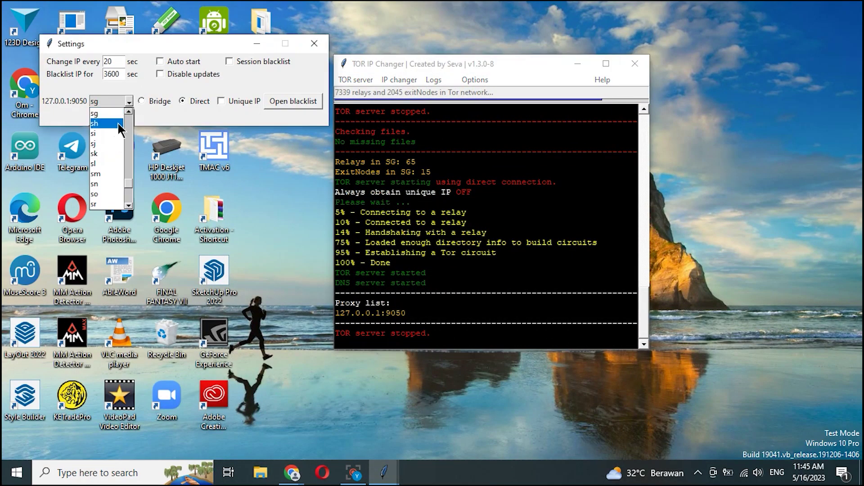
pyautogui.click(314, 43)
pyautogui.click(633, 68)
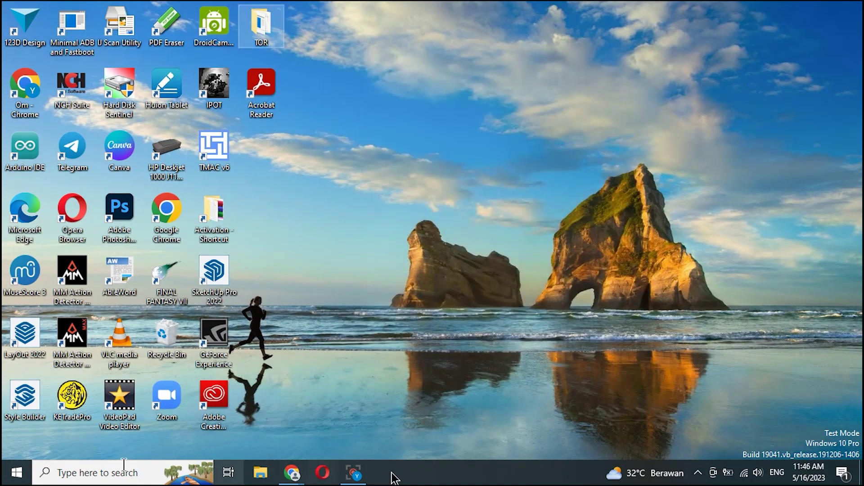
# Step: Uncheck 'Use a proxy server for your LAN' in Internet Options and confirm both dialogs with OK
pyautogui.click(113, 474)
pyautogui.write('intern')
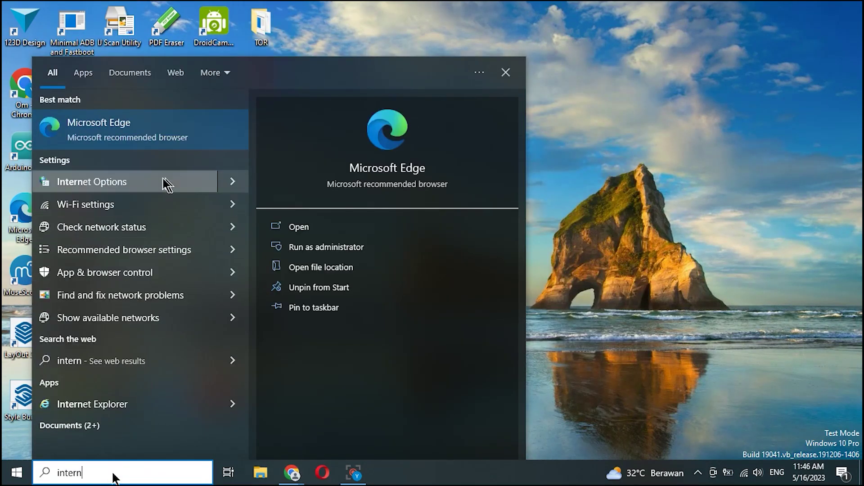
pyautogui.click(147, 181)
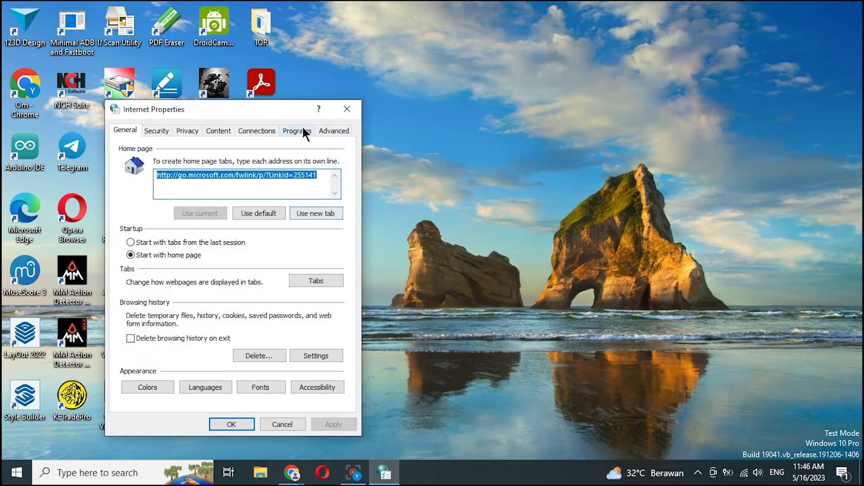
pyautogui.click(256, 131)
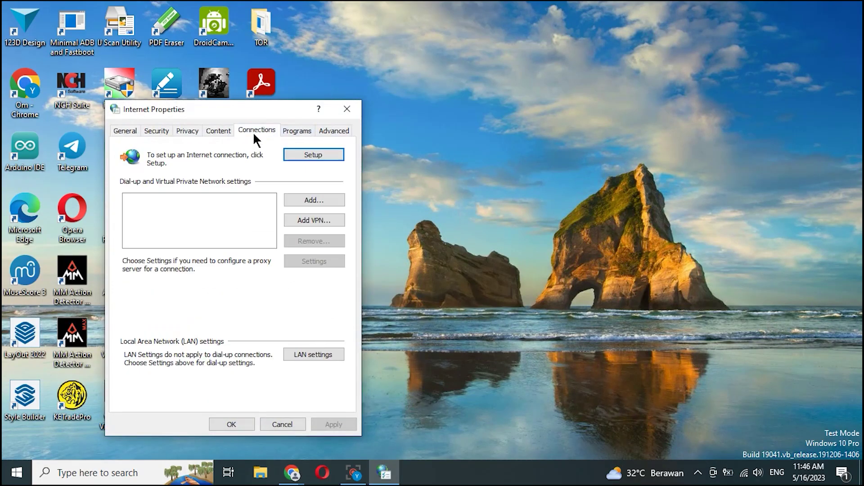
pyautogui.click(305, 353)
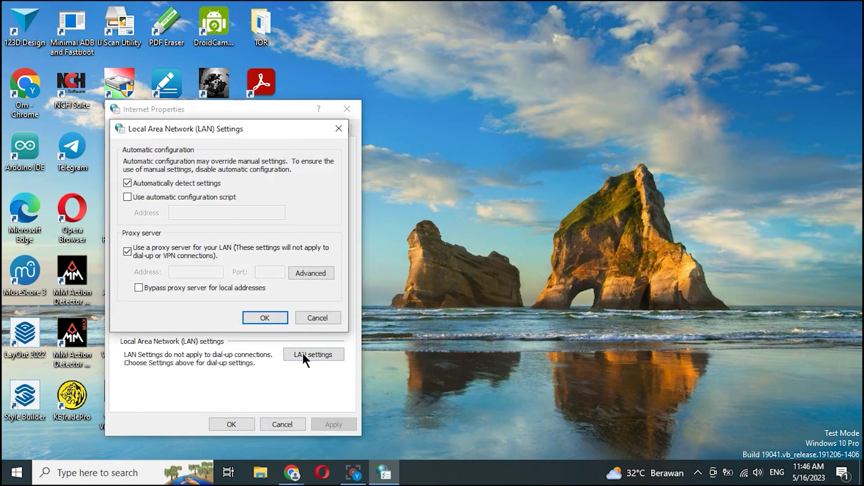
pyautogui.click(127, 251)
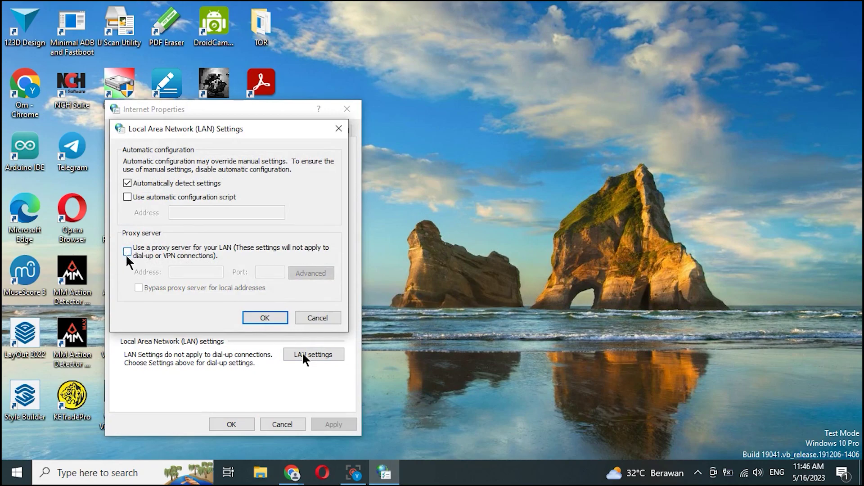
pyautogui.click(264, 318)
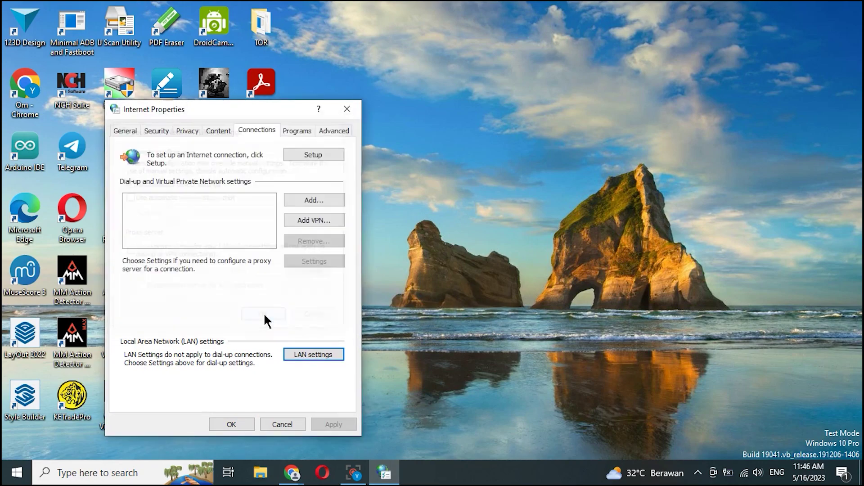
pyautogui.click(245, 421)
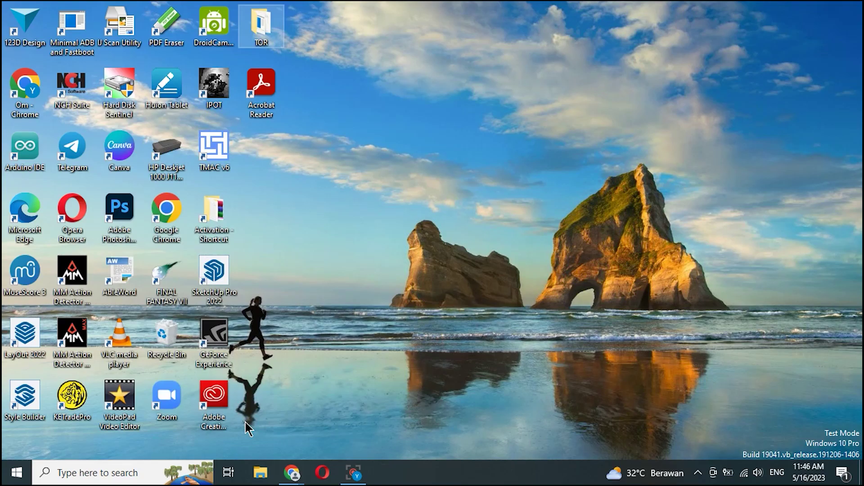